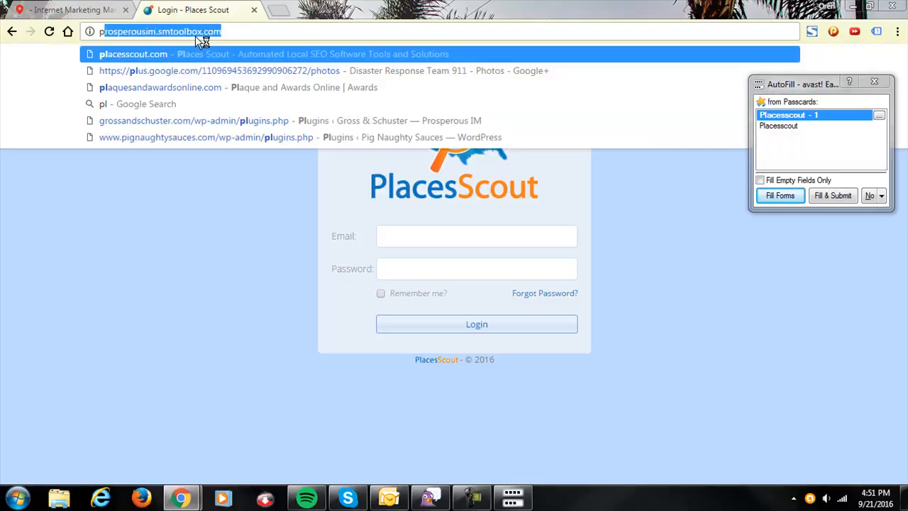
- Sign in to placesscout.com with the account email and password, declining to save the login
key(Return)
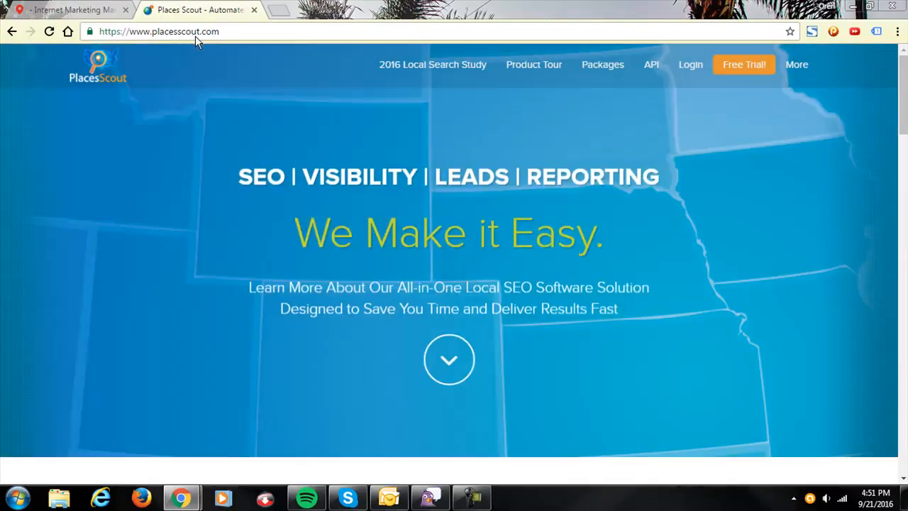
click(699, 69)
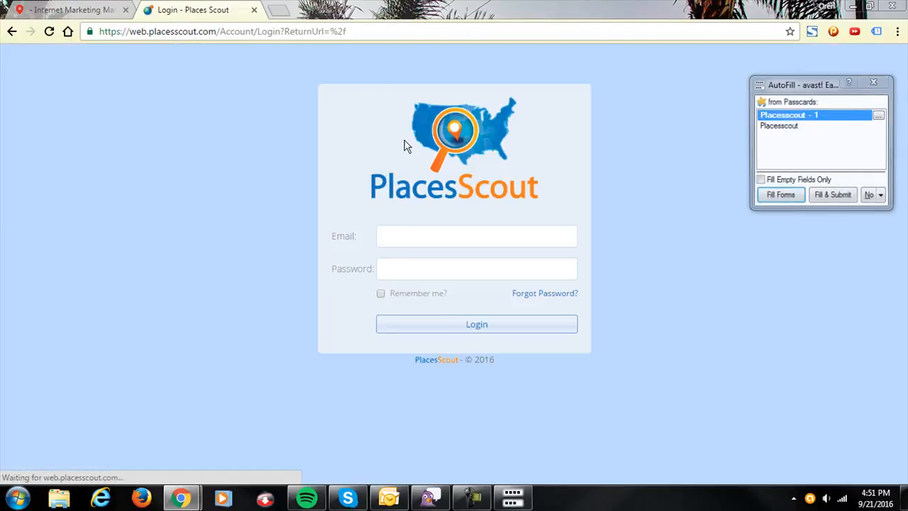
click(425, 237)
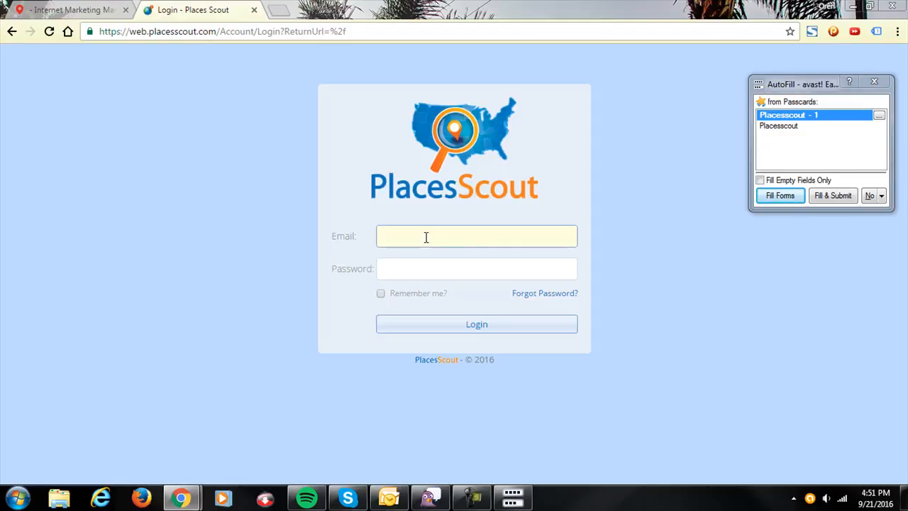
text(info)
key(Down)
key(Return)
key(Tab)
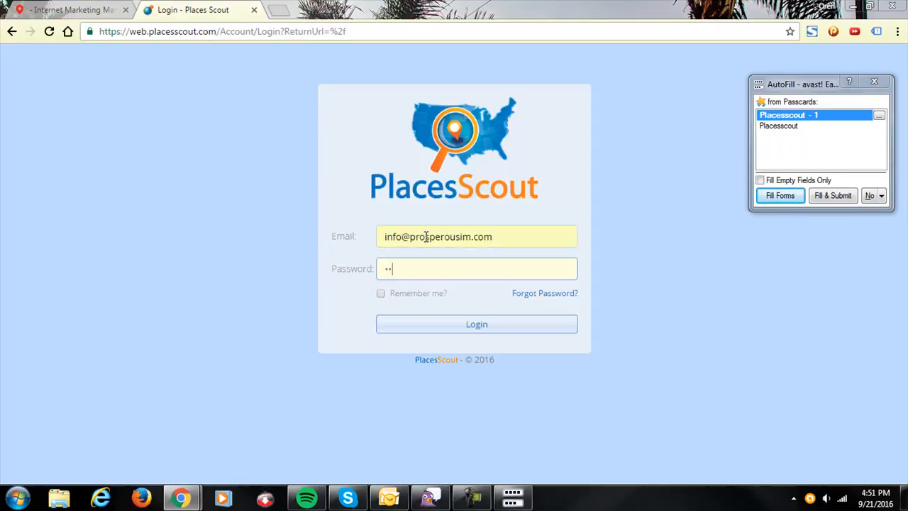
key(Return)
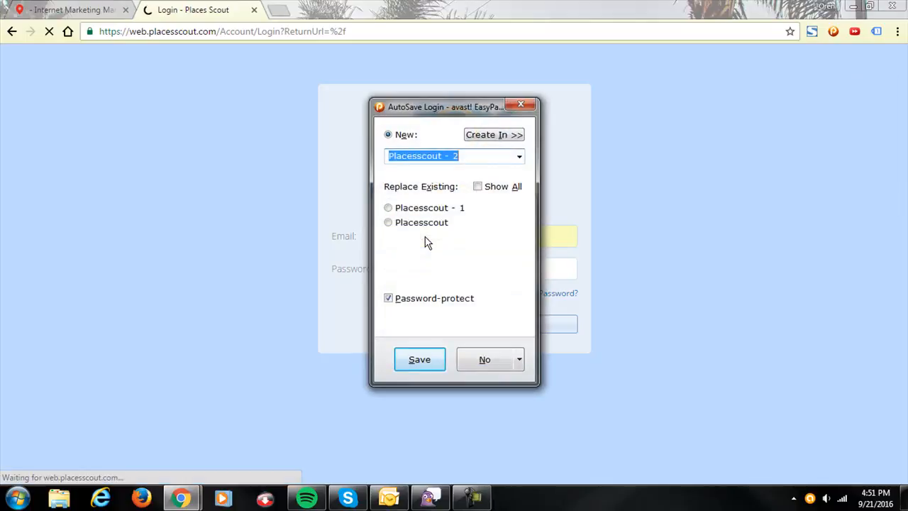
click(488, 359)
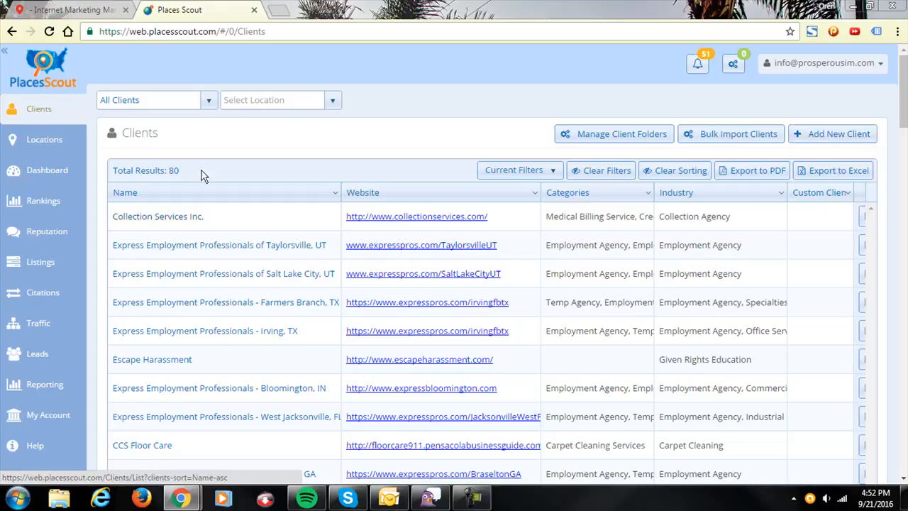
- Start a new client record from the client list and name it "Prosperous I.M. inc"
scroll(293, 286, down, 2)
scroll(293, 286, down, 6)
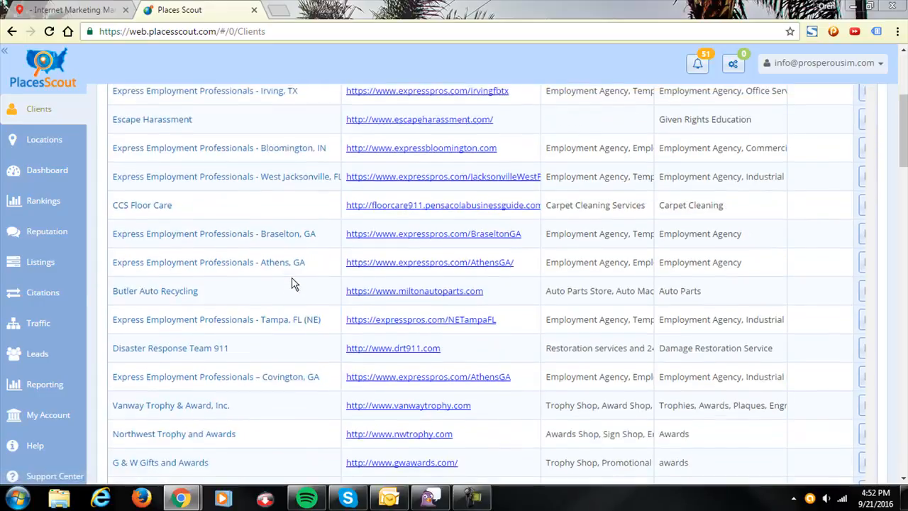
scroll(293, 284, down, 8)
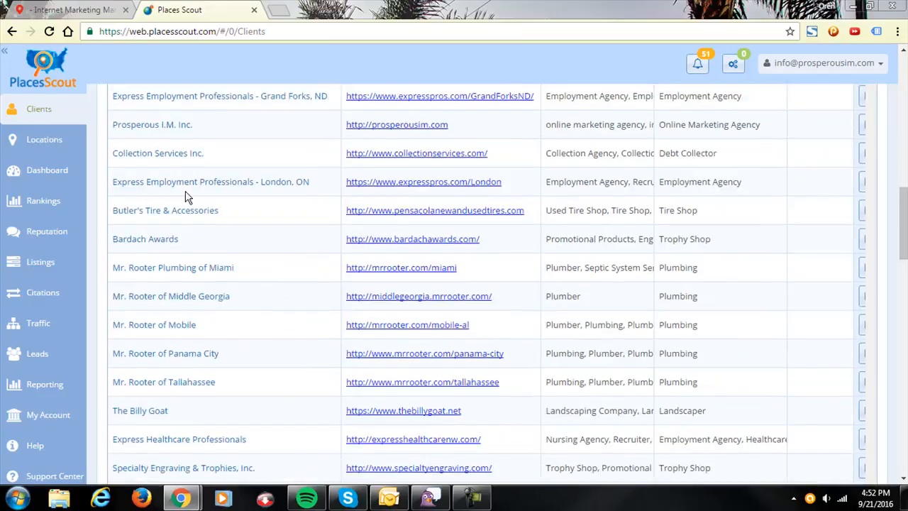
scroll(227, 295, up, 12)
scroll(254, 244, up, 5)
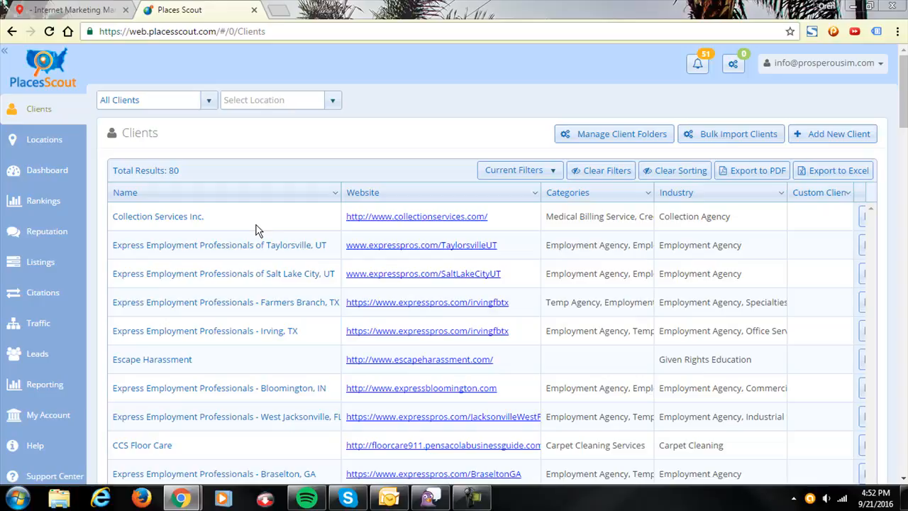
click(818, 135)
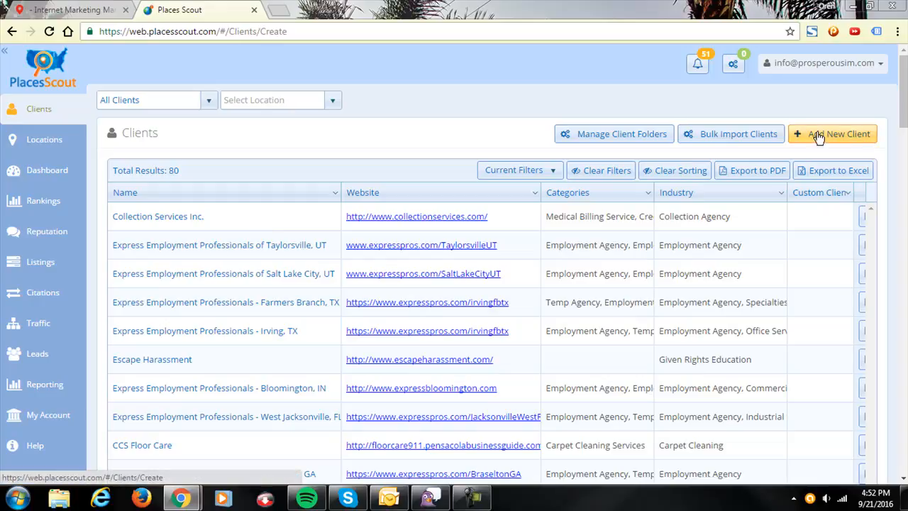
click(263, 169)
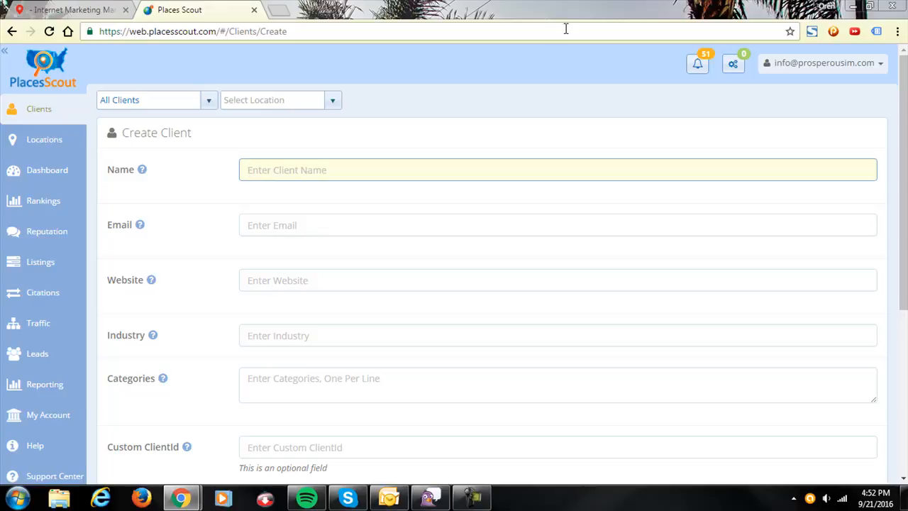
text(Pro)
text(sperous I.M. inc)
key(Tab)
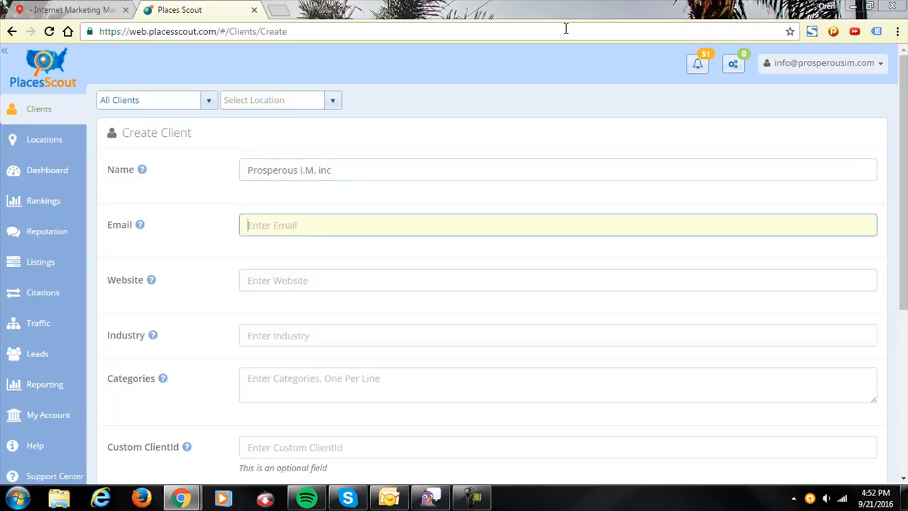
- Fill in the new client's email address using the saved suggestion
text(edd)
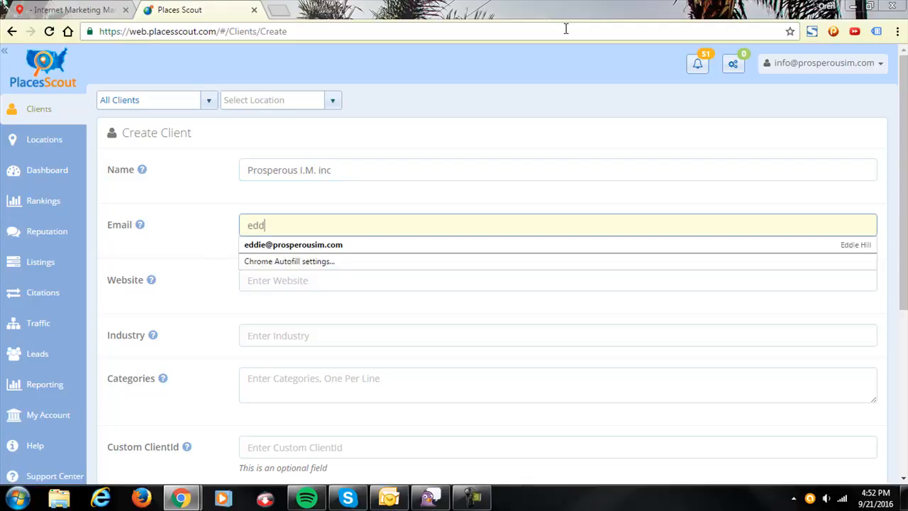
key(Down)
key(Tab)
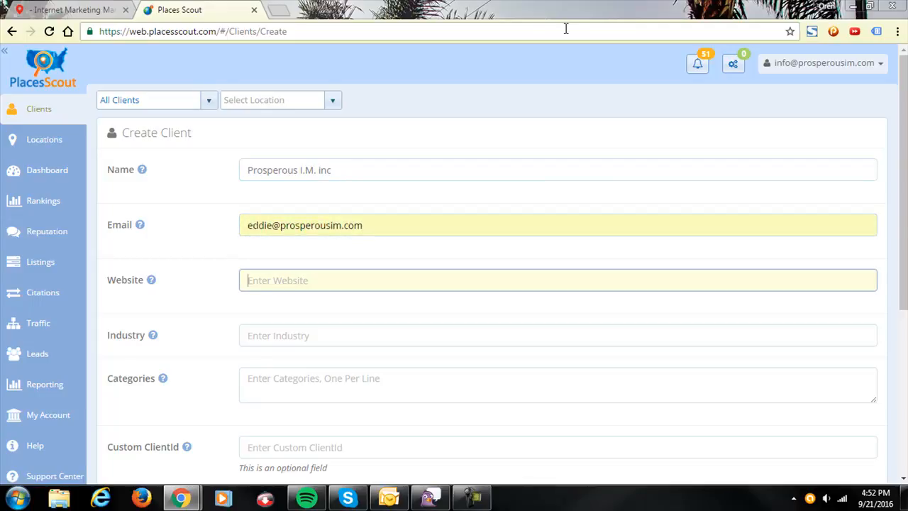
- Open the prosperousim.com website in a new browser tab
text(http://)
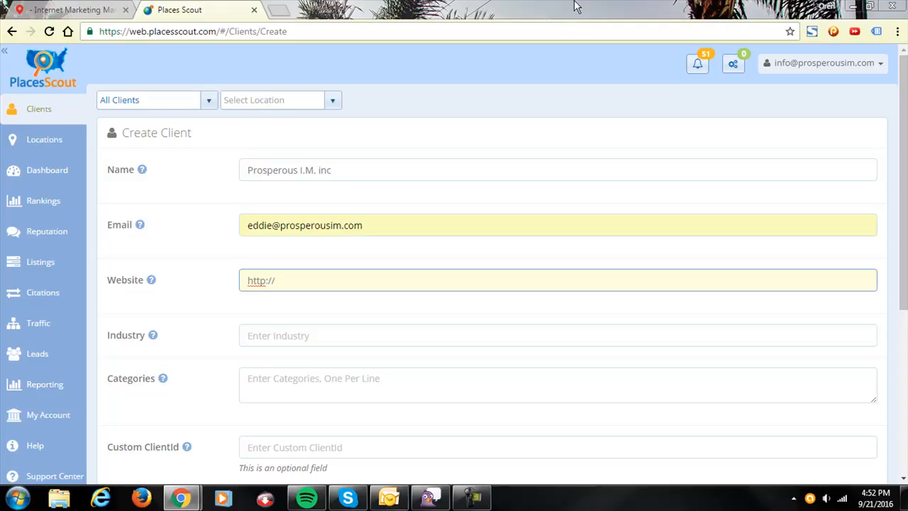
click(278, 10)
text(prosperousim.smtoolbox.com)
key(Return)
click(287, 34)
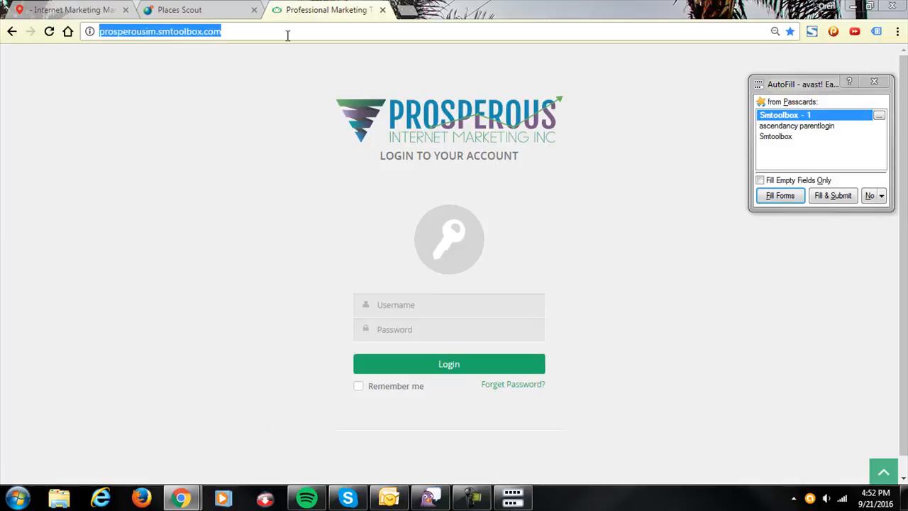
text(pros)
key(Down)
key(Return)
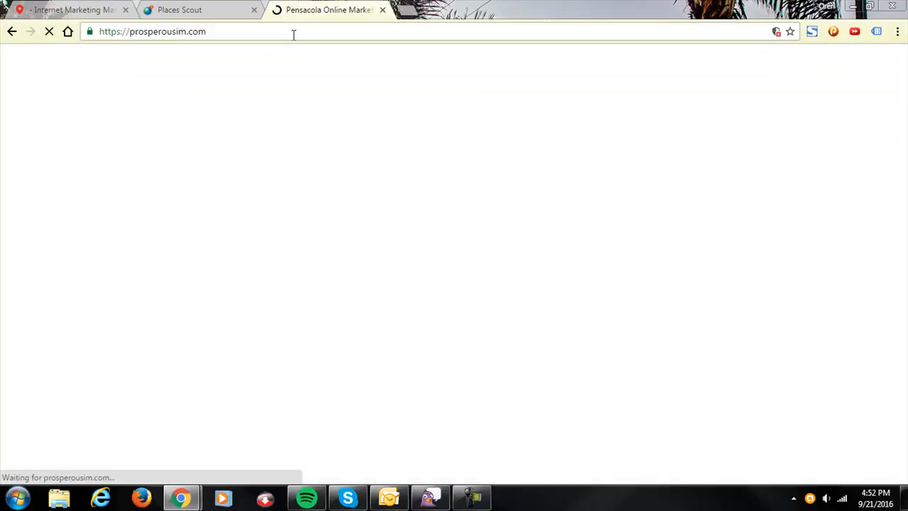
click(237, 32)
key(ctrl+c)
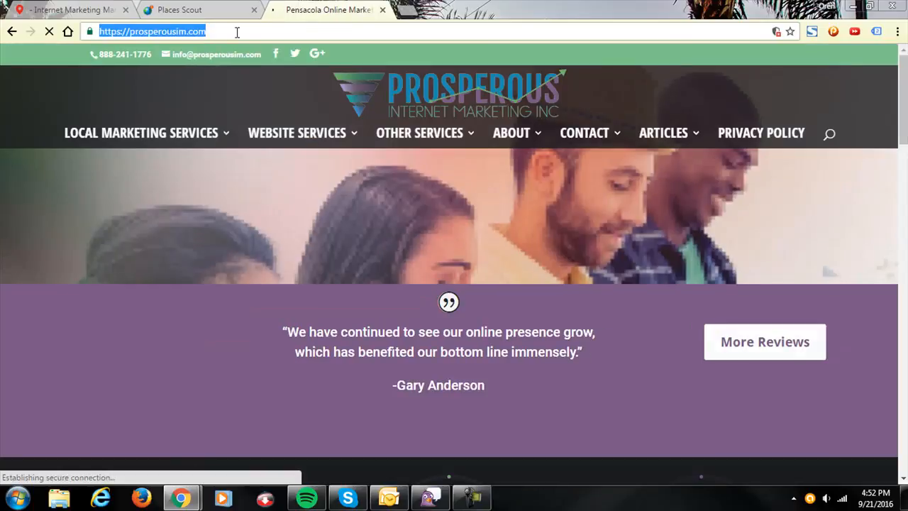
click(187, 6)
drag(340, 288, 108, 293)
key(ctrl+v)
click(321, 339)
text(O)
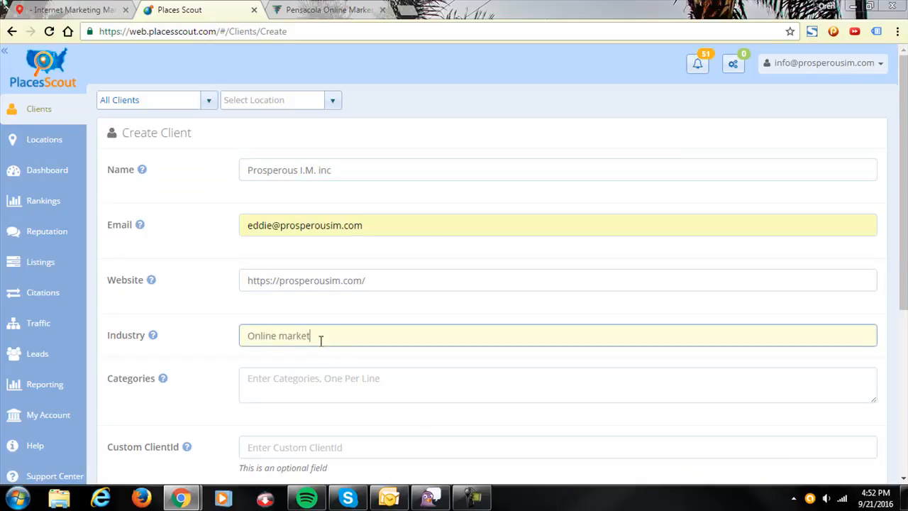
scroll(339, 362, down, 1)
click(308, 318)
text(Internet)
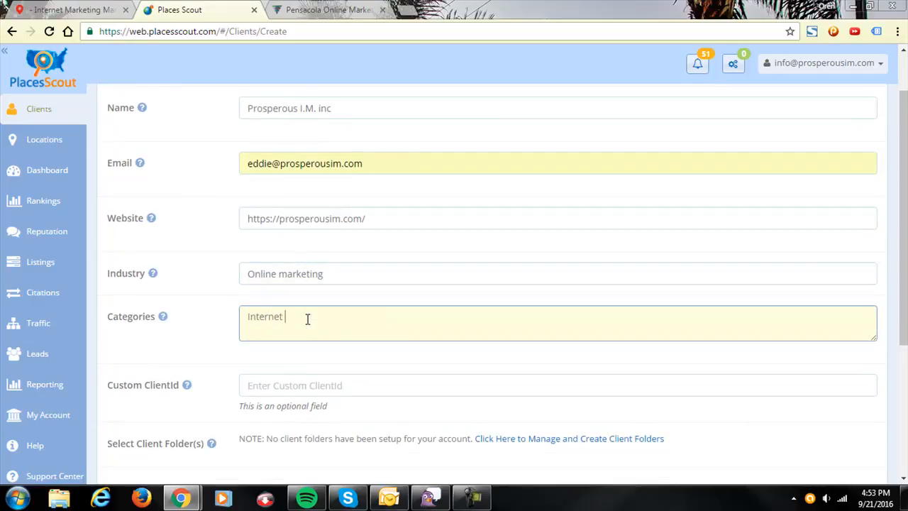
key(BackSpace)
key(BackSpace)
key(BackSpace)
key(BackSpace)
key(BackSpace)
key(BackSpace)
key(BackSpace)
key(BackSpace)
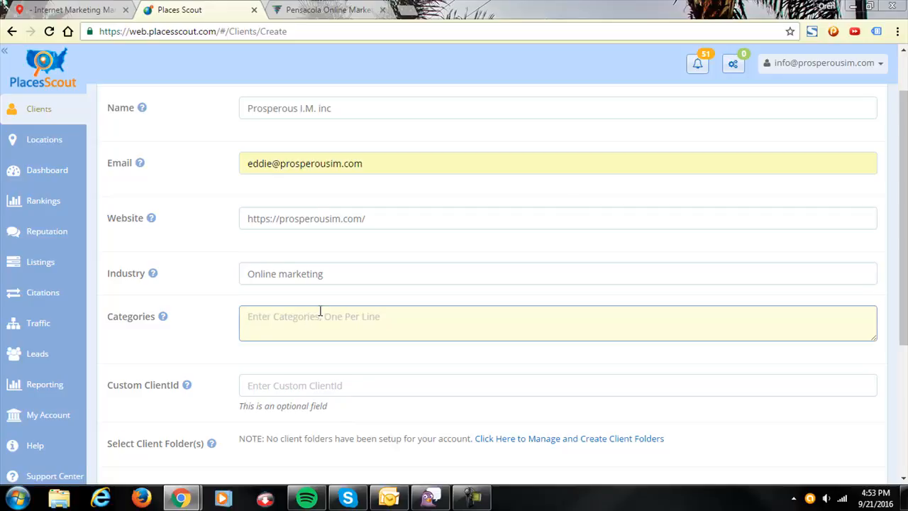
- Search Google for "Prosperous IM inc" in the company website's tab and examine the business listing for its category
click(328, 10)
drag(339, 32, 93, 49)
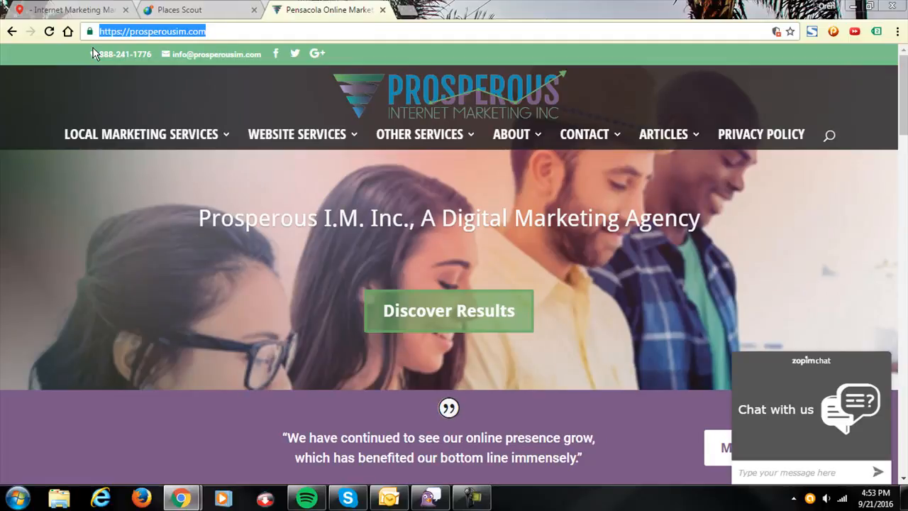
text(Prosp)
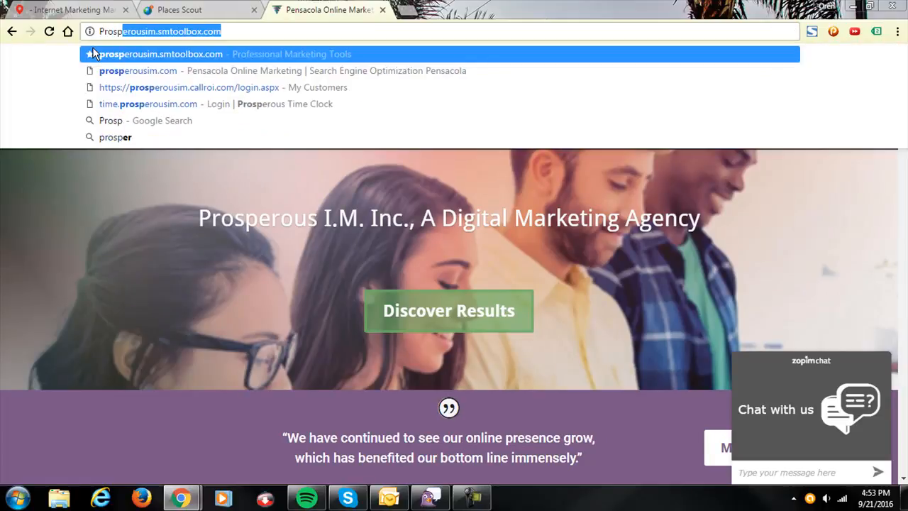
text(erous IM inc)
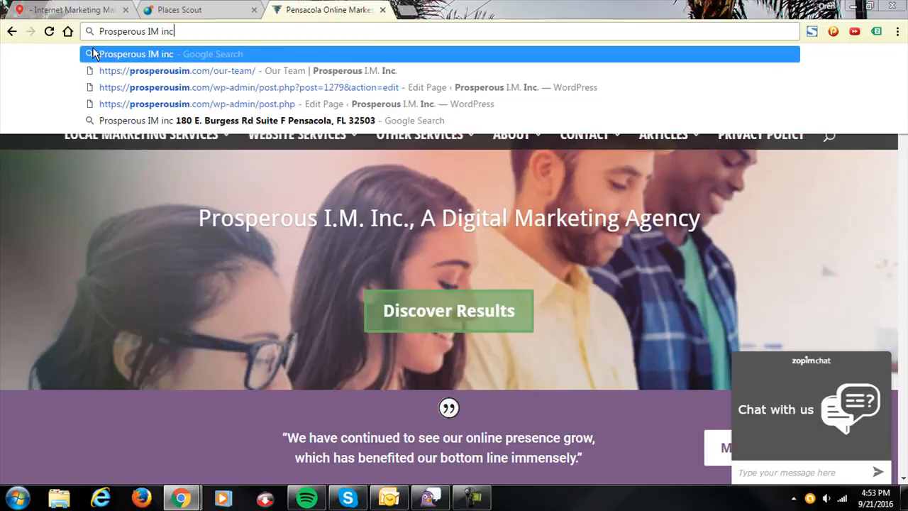
key(Return)
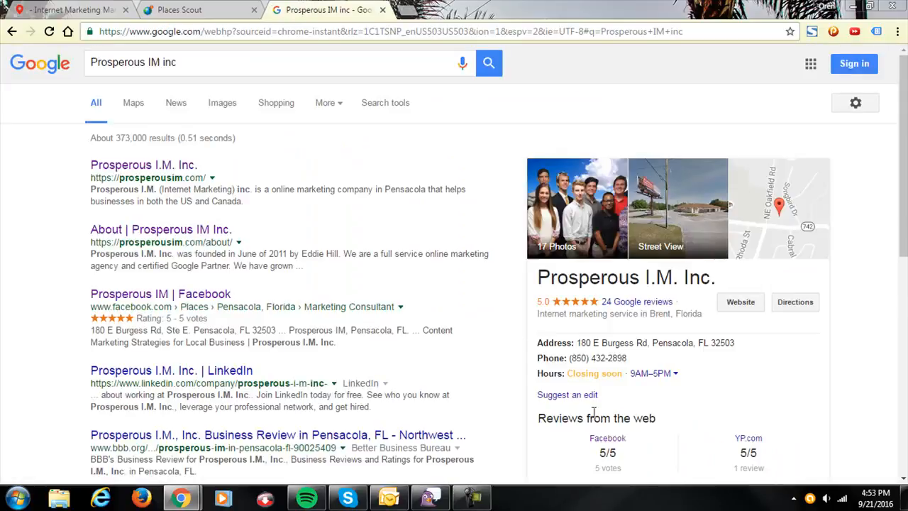
scroll(725, 401, down, 2)
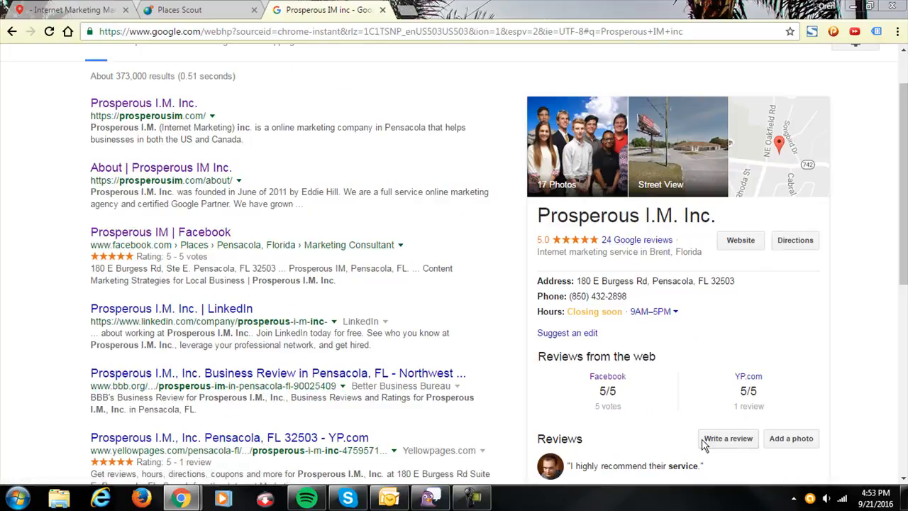
scroll(710, 418, down, 4)
scroll(638, 340, up, 5)
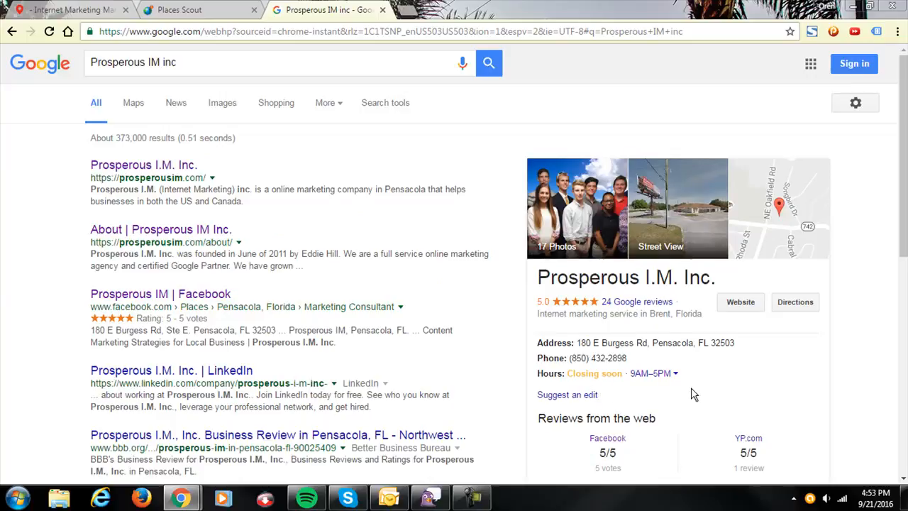
- Copy the company name from the search query, search for "Google Plus" instead, and open the Google+ site
triple_click(237, 62)
key(ctrl+c)
key(BackSpace)
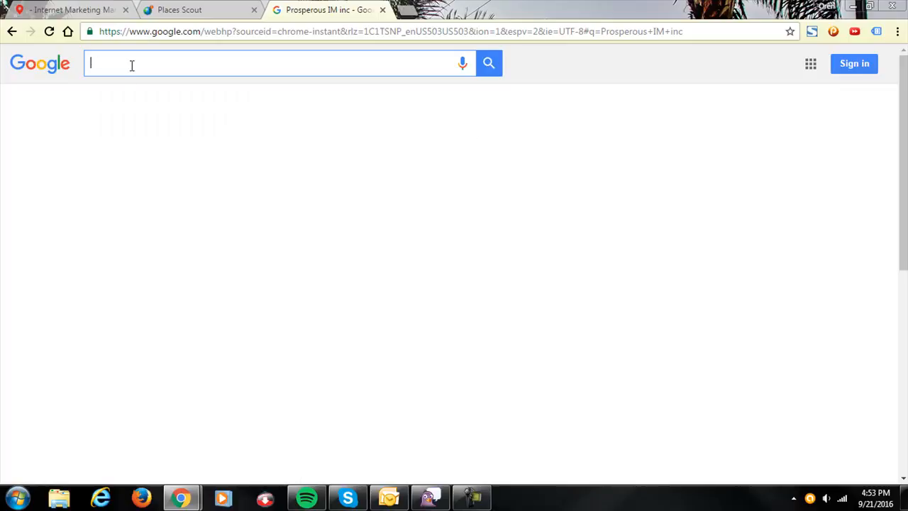
text(Google Plus)
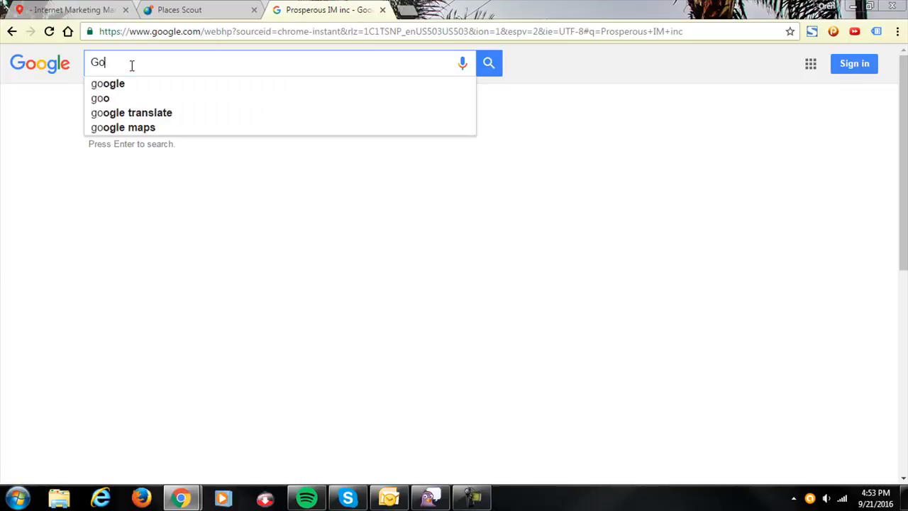
key(Return)
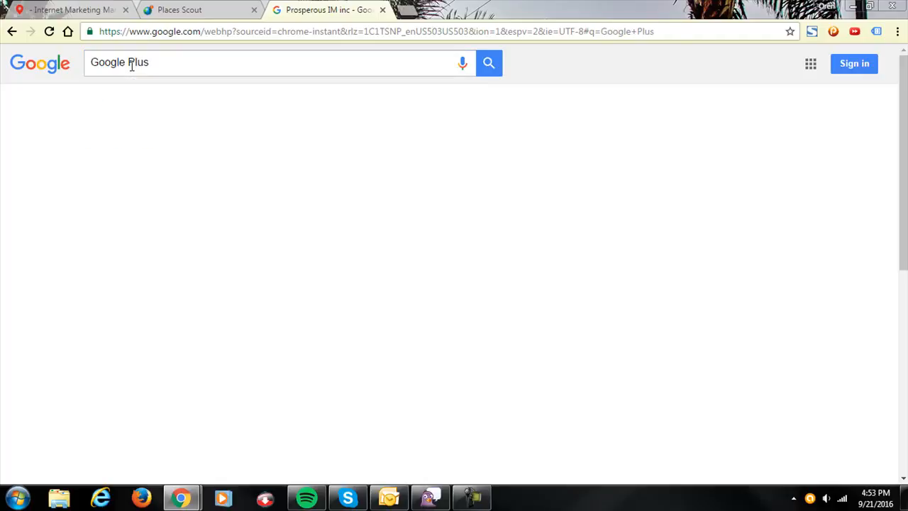
click(113, 166)
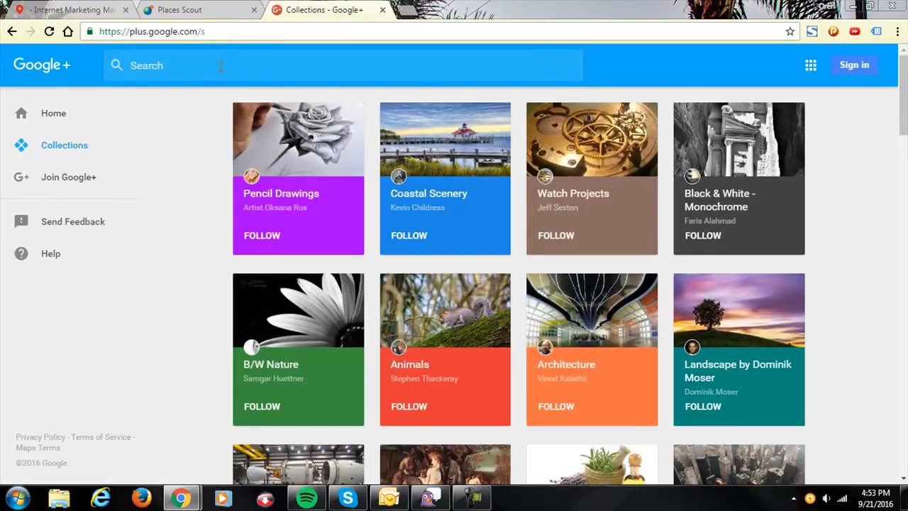
- Search Google+ for the copied company name and open the About details of the Prosperous I.M. Inc. page
click(220, 66)
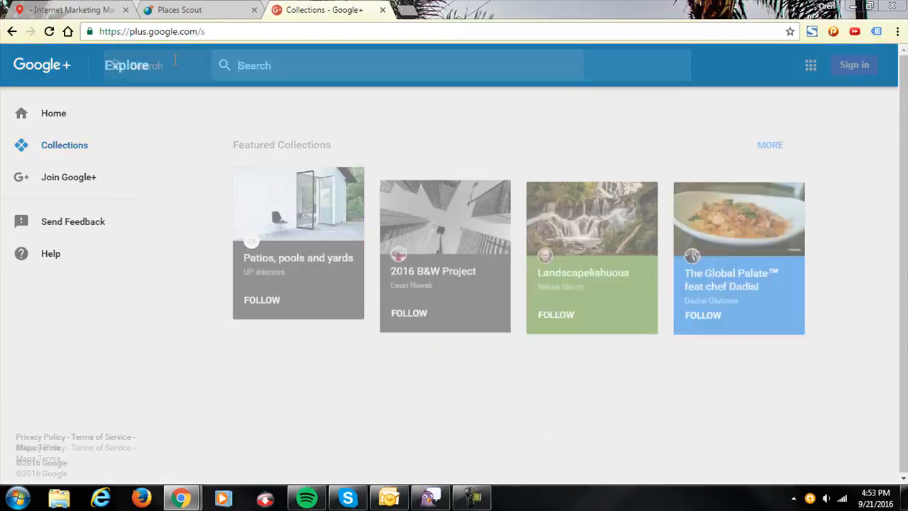
key(ctrl+v)
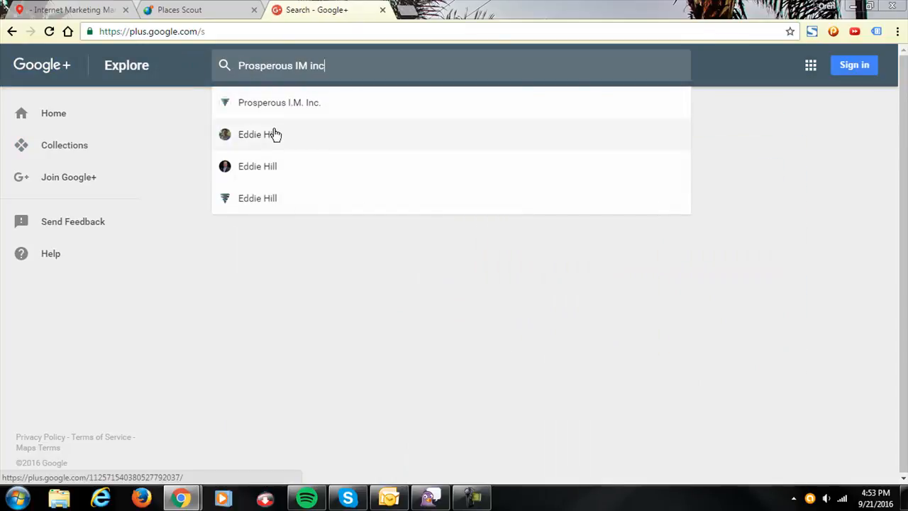
click(278, 104)
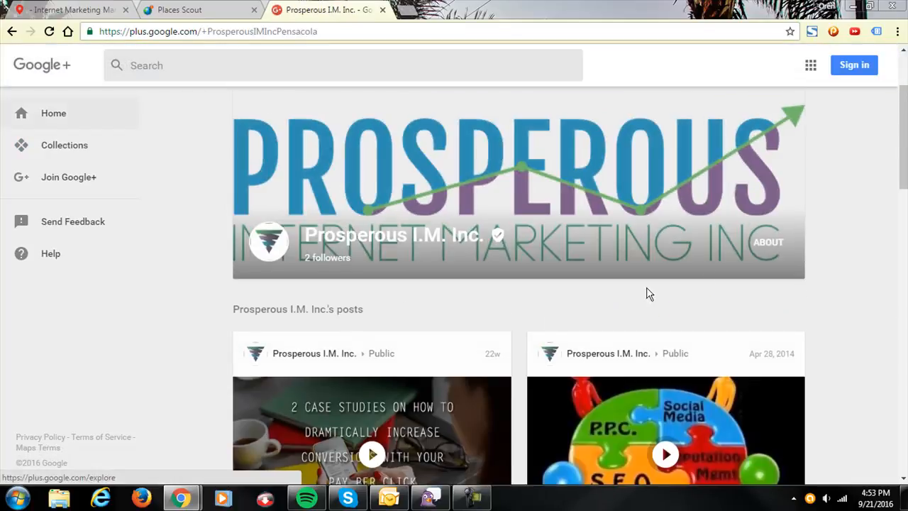
click(762, 245)
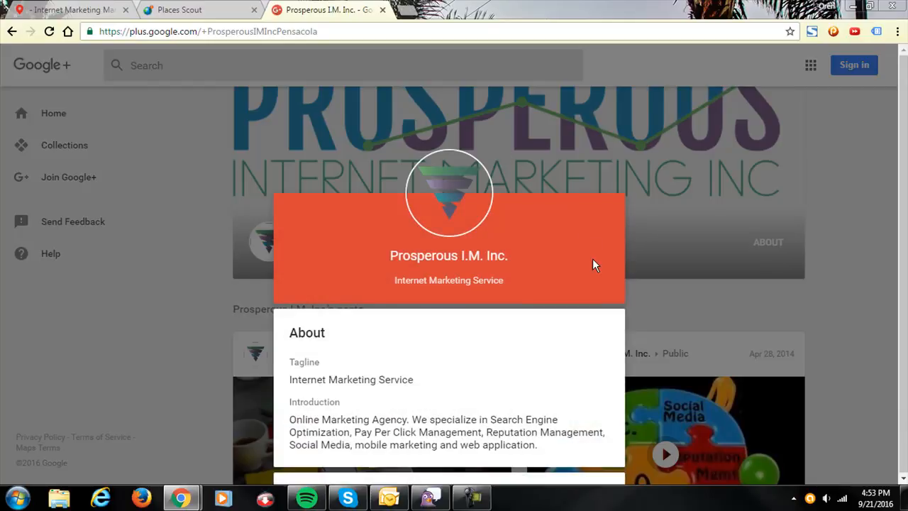
- Open the company's Google+ page at its /photos address and show the contact information in its About section
drag(419, 195, 290, 195)
key(ctrl+c)
click(447, 204)
scroll(454, 206, down, 3)
scroll(440, 192, up, 5)
text(/photos)
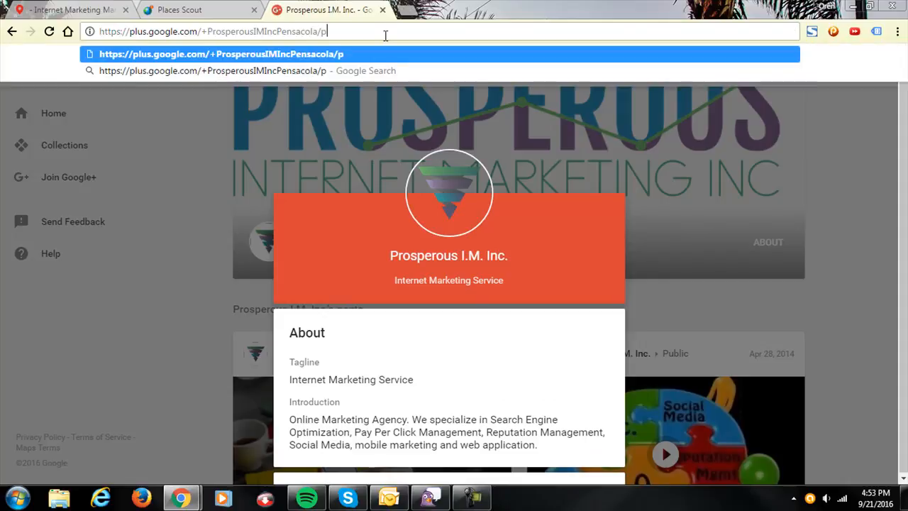
key(Return)
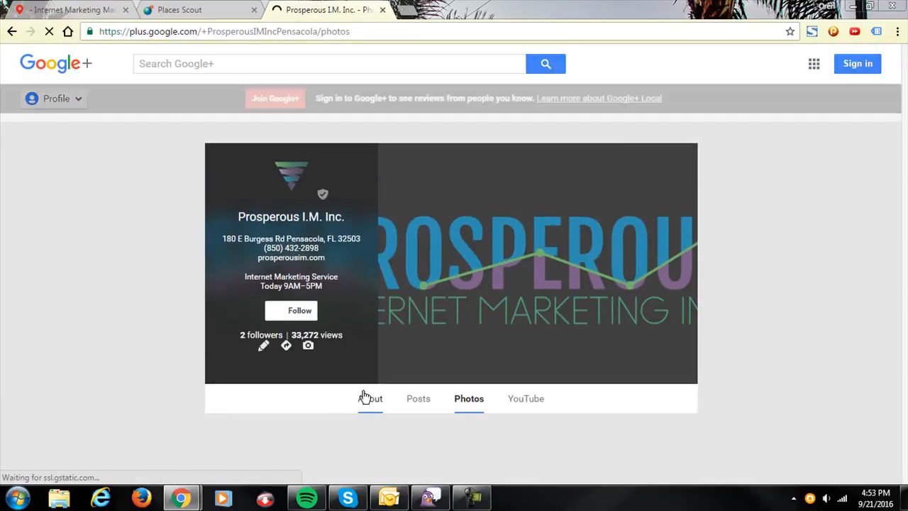
click(367, 398)
scroll(422, 314, down, 5)
scroll(422, 314, up, 1)
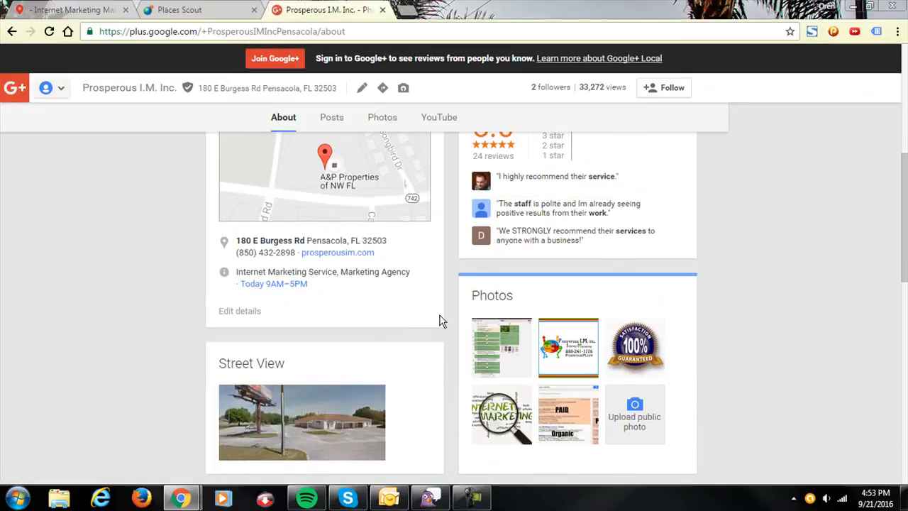
- Copy the categories "Internet Marketing Service" and "Marketing Agency" from the Google+ page into the client's Categories on separate lines
drag(232, 276, 333, 267)
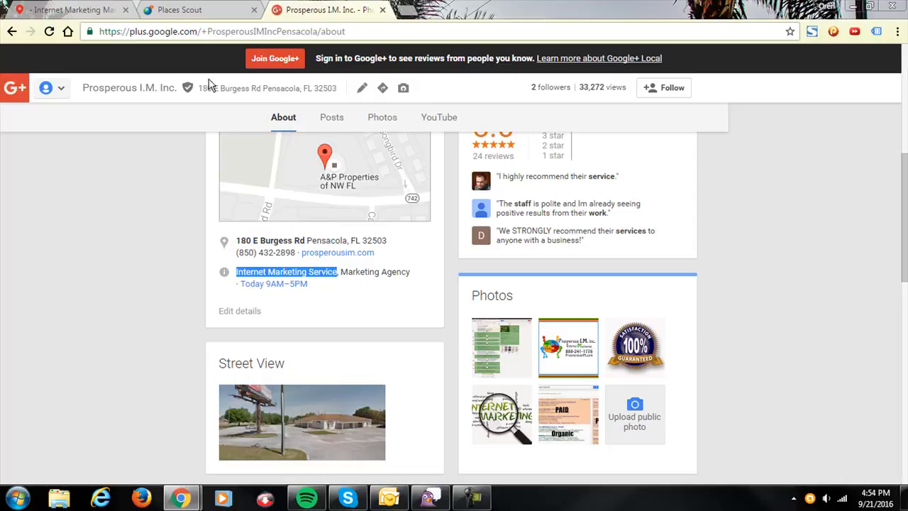
click(206, 9)
key(ctrl+v)
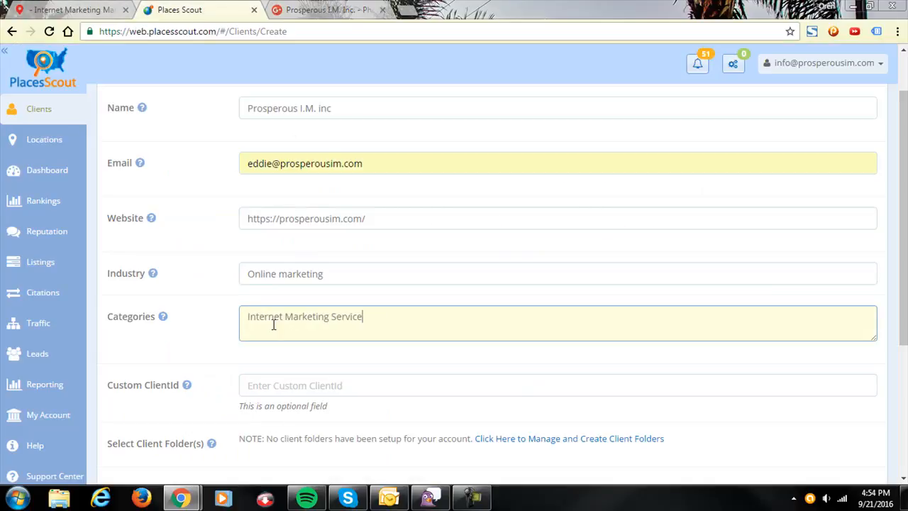
click(318, 9)
drag(410, 276, 342, 271)
key(ctrl+c)
click(197, 8)
key(ctrl+v)
click(401, 358)
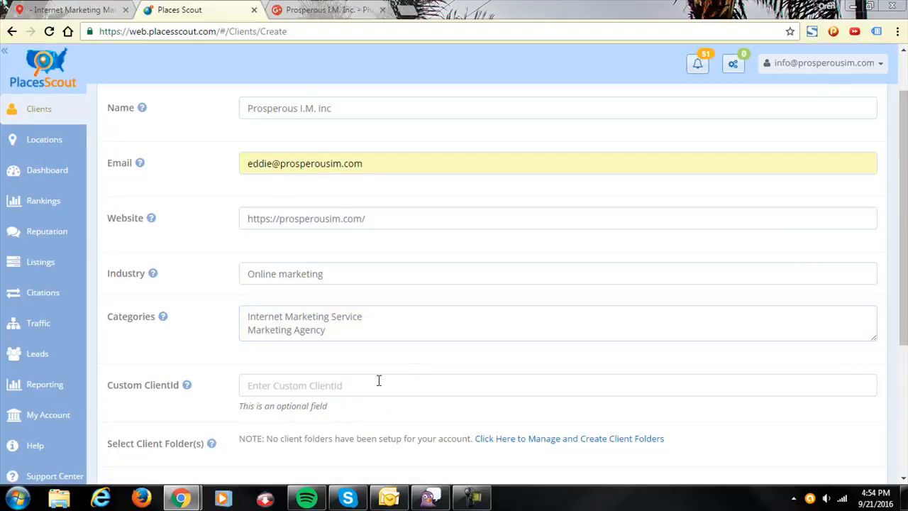
- Review the Create Client form from the client name through the optional Custom ClientId, client folder and Yext fields
scroll(258, 419, up, 2)
scroll(376, 327, down, 3)
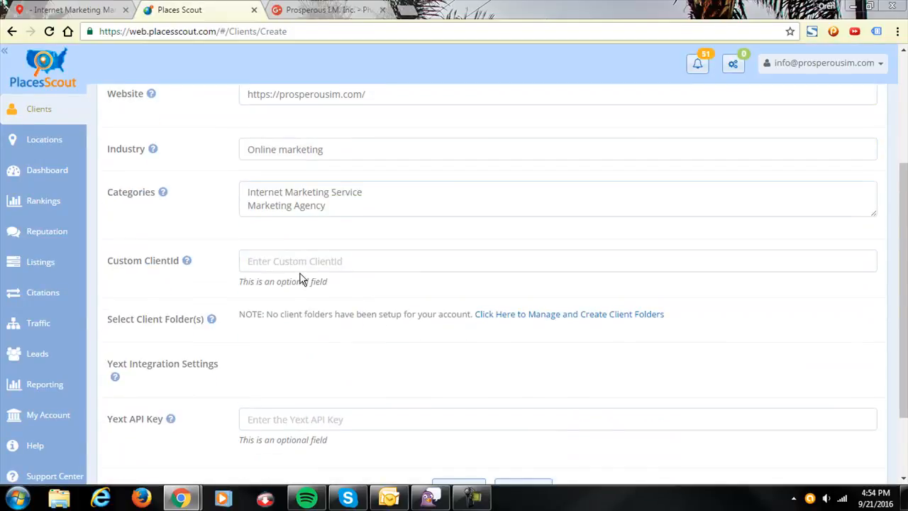
scroll(296, 265, down, 1)
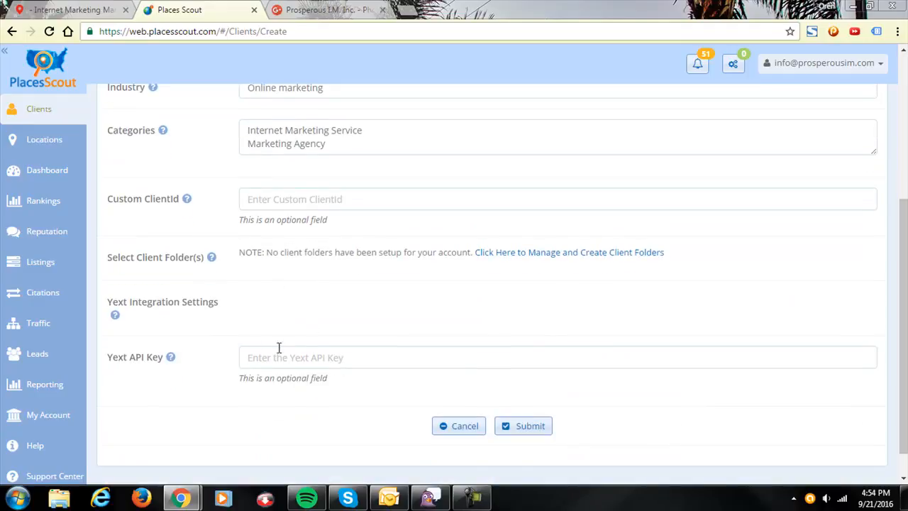
scroll(397, 352, down, 1)
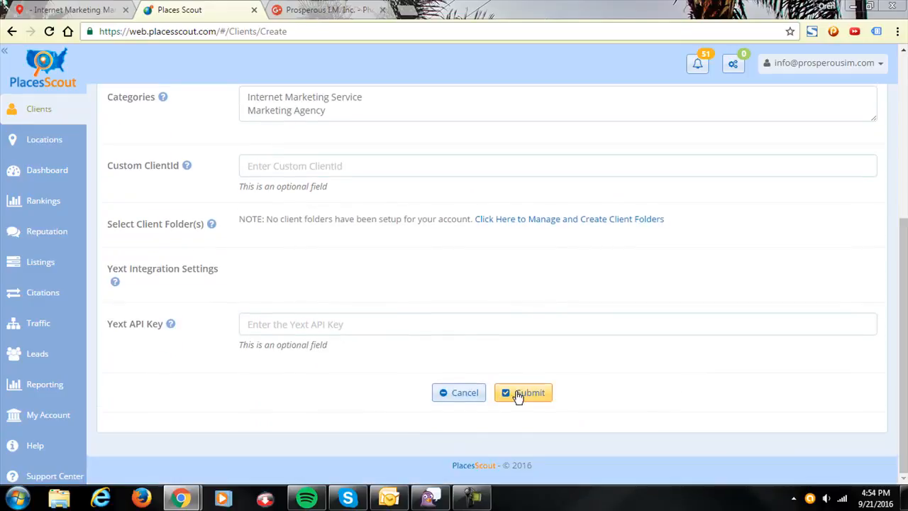
scroll(525, 326, up, 5)
scroll(288, 201, down, 1)
scroll(304, 217, up, 1)
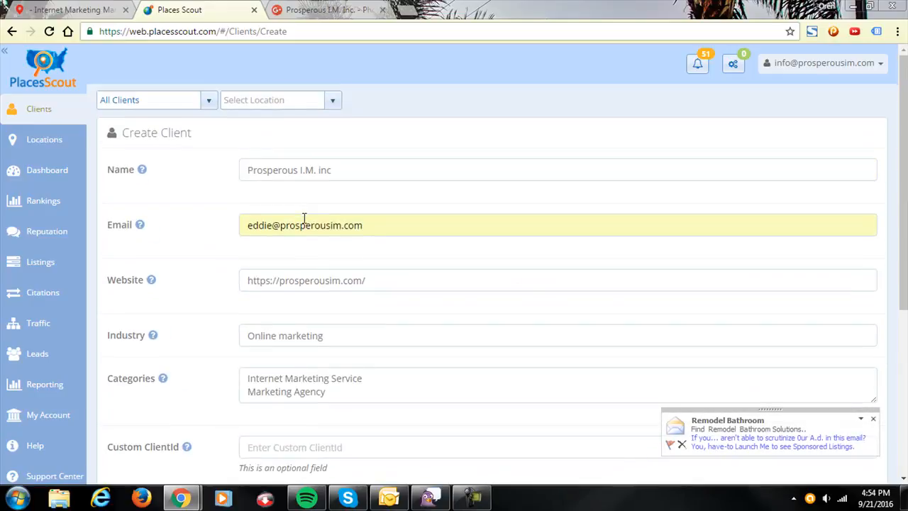
scroll(525, 351, down, 4)
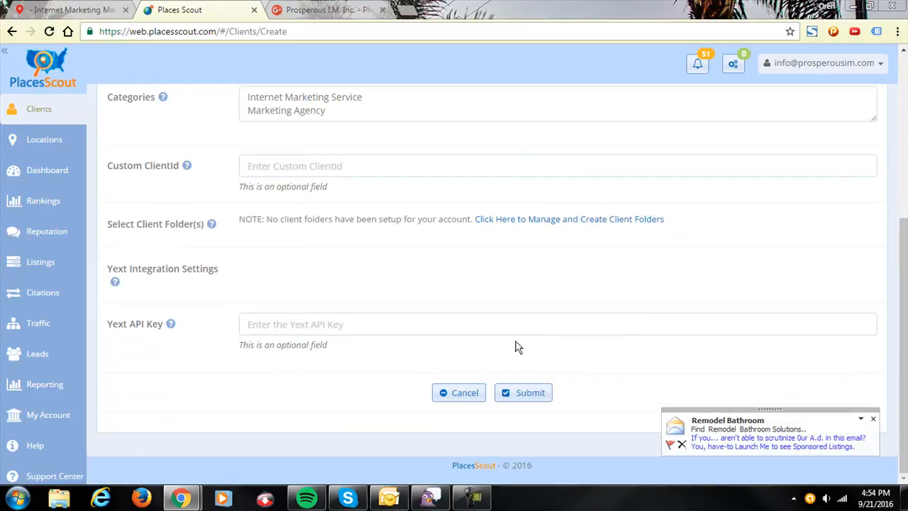
scroll(308, 263, up, 4)
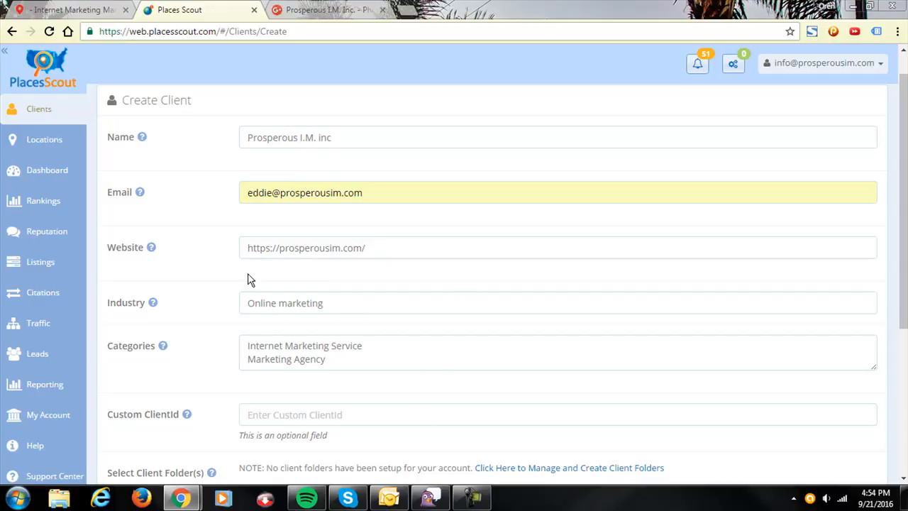
- Recheck the business categories in the Google+ contact information and return to the client form
click(361, 9)
scroll(122, 439, up, 3)
scroll(376, 282, down, 3)
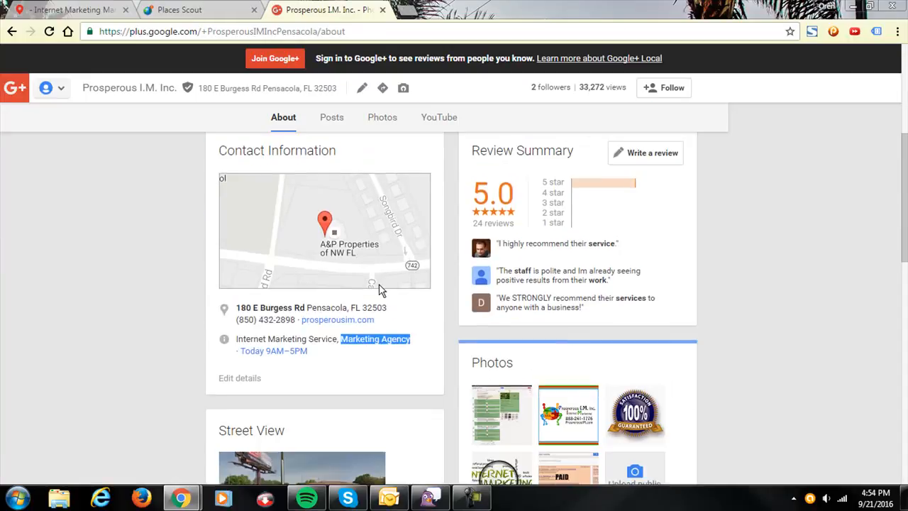
double_click(228, 341)
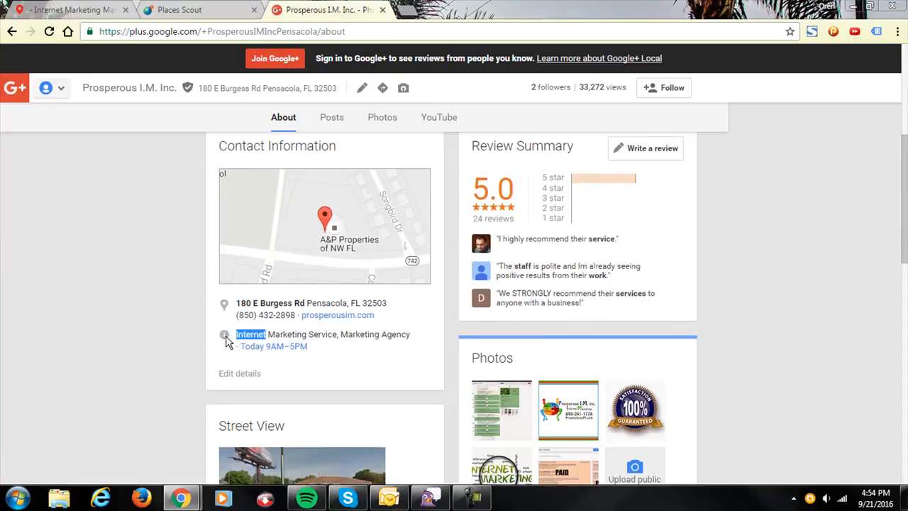
click(233, 8)
scroll(533, 235, up, 1)
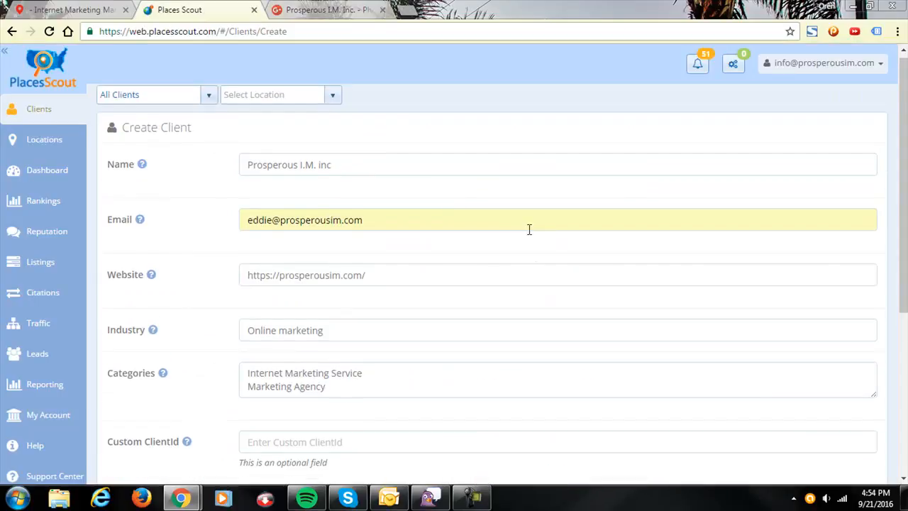
- Open the Rankings section and filter it to the client Prosperous I.M. Inc
click(54, 203)
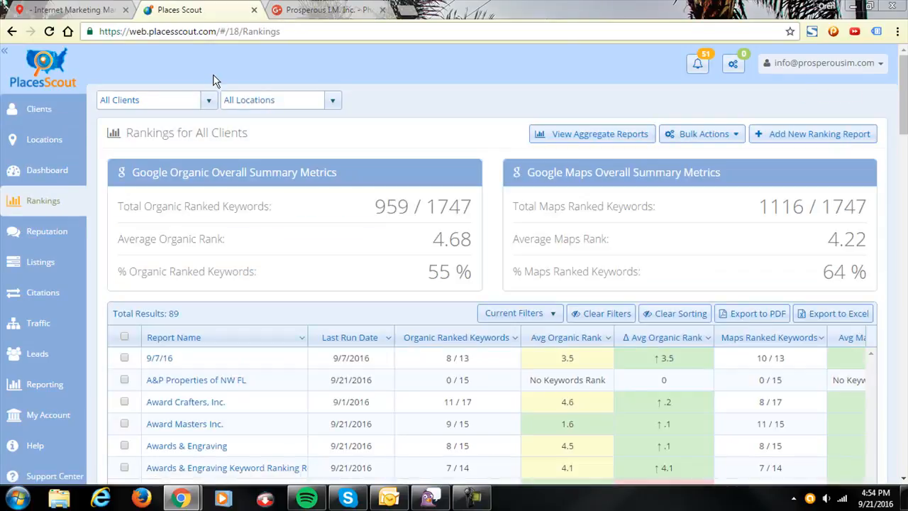
click(208, 103)
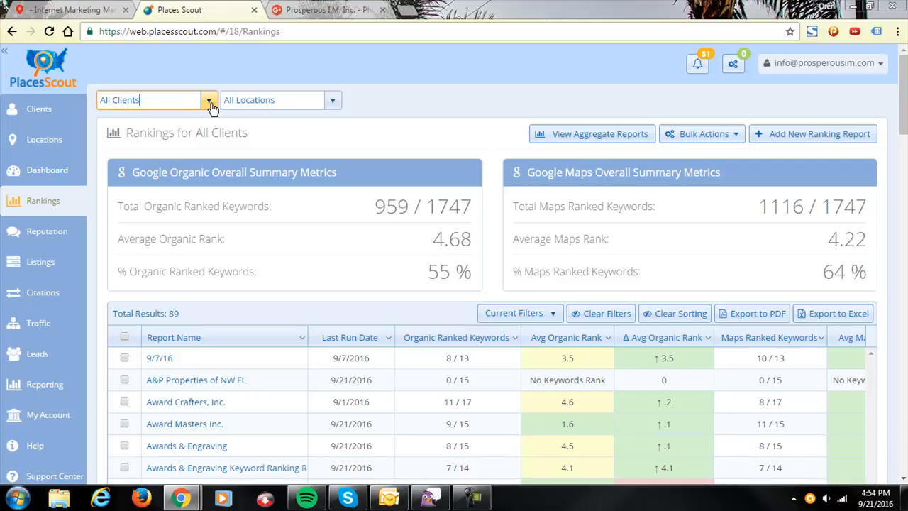
click(208, 104)
scroll(227, 177, down, 4)
scroll(227, 176, down, 10)
scroll(223, 171, down, 10)
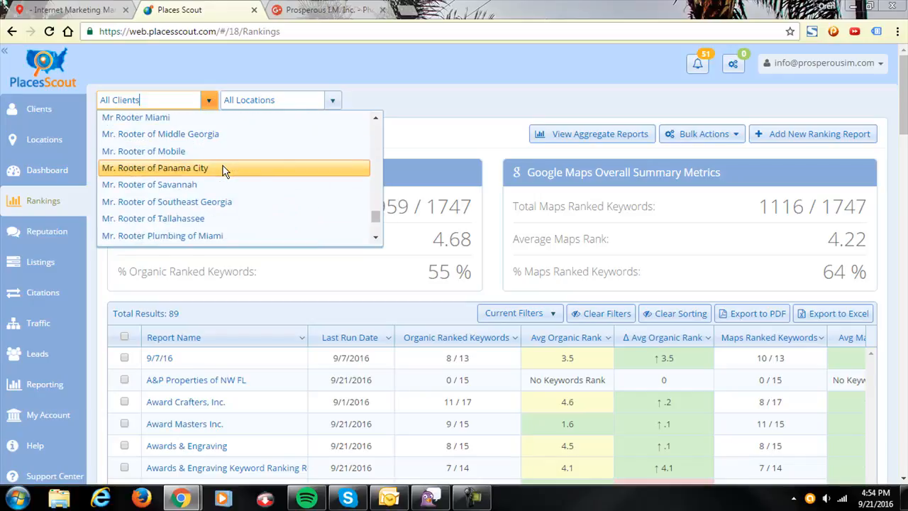
scroll(224, 172, down, 3)
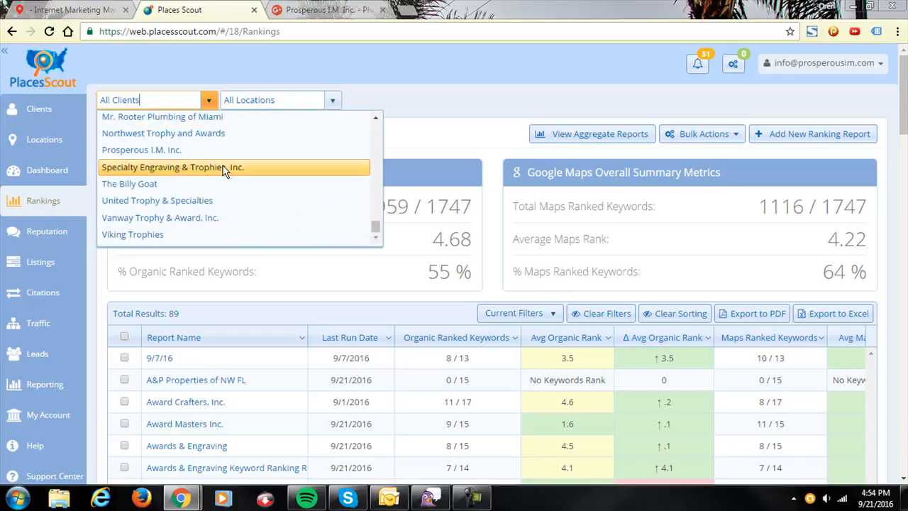
click(215, 151)
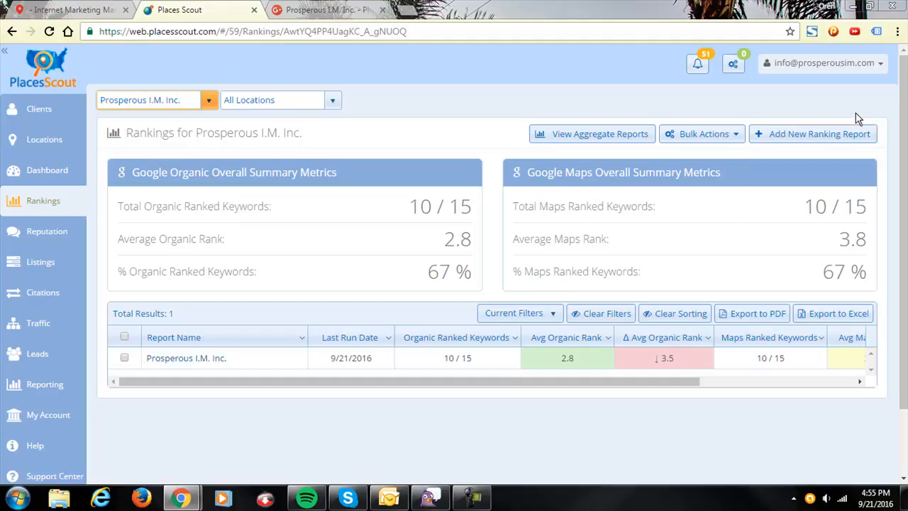
- Start a new ranking report for the client and try to enter Pensacola, FL as its location
click(813, 143)
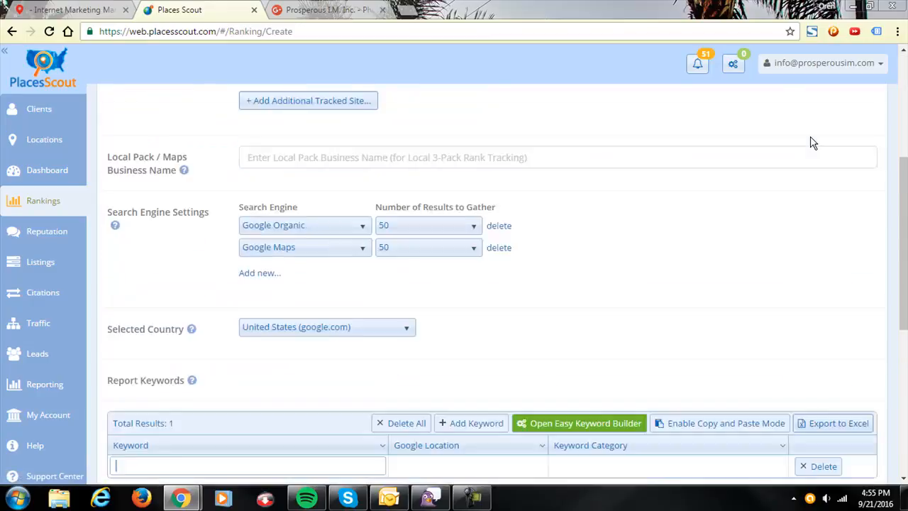
click(426, 165)
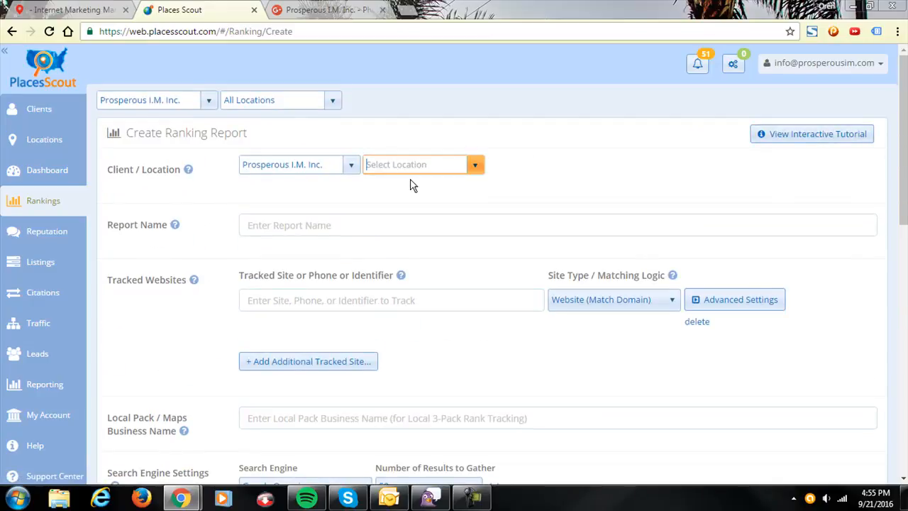
text(Pensaocla, FL)
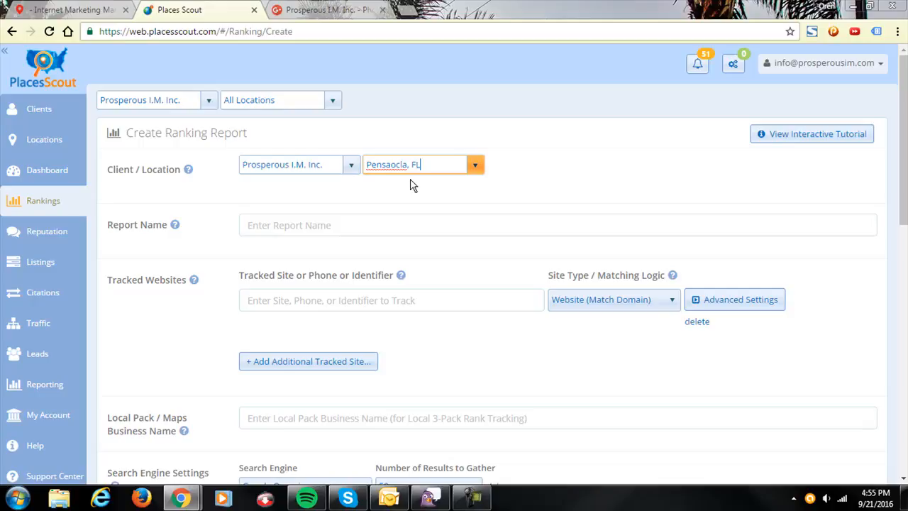
key(BackSpace)
key(BackSpace)
text(co)
key(Return)
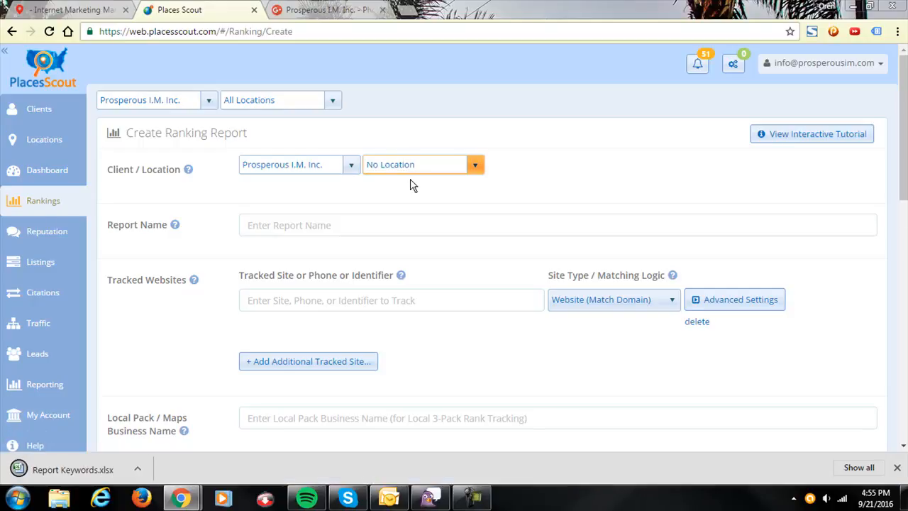
click(414, 195)
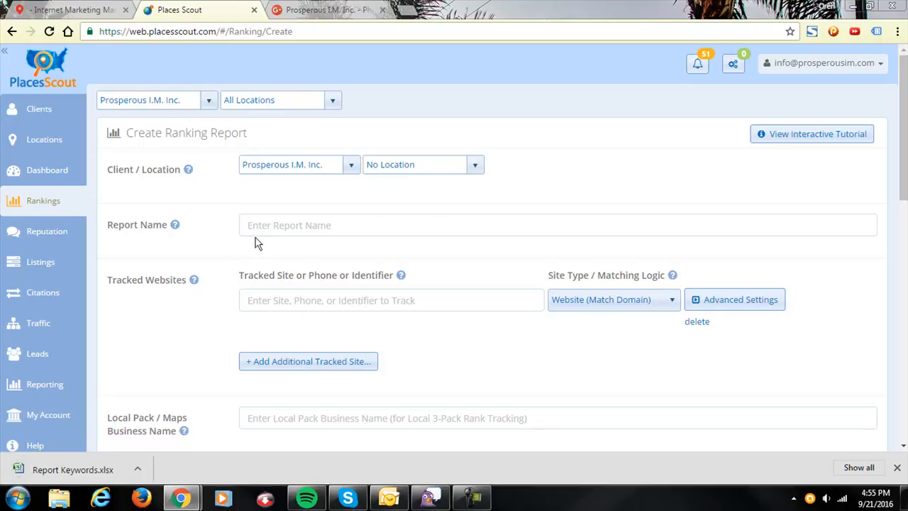
- Name the ranking report "Prosperous I.M. inc"
click(314, 228)
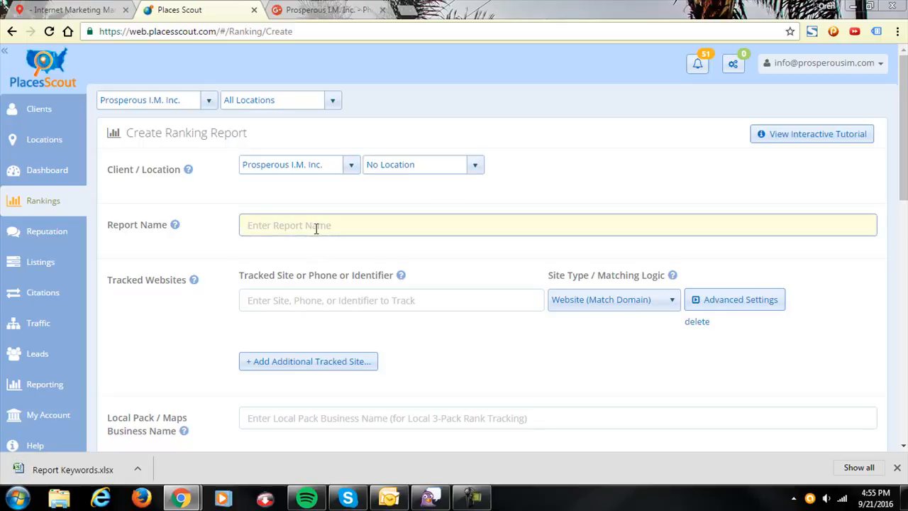
text(Pro)
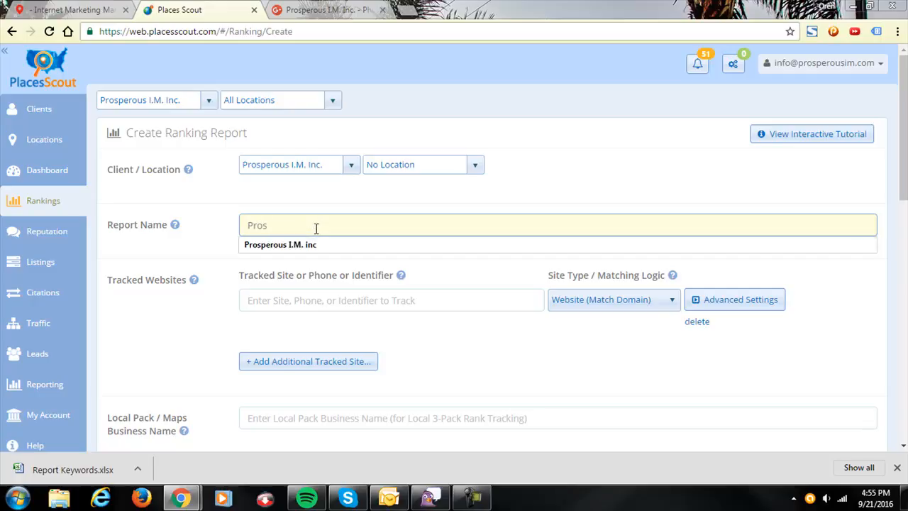
text(s)
key(Down)
key(Return)
click(332, 302)
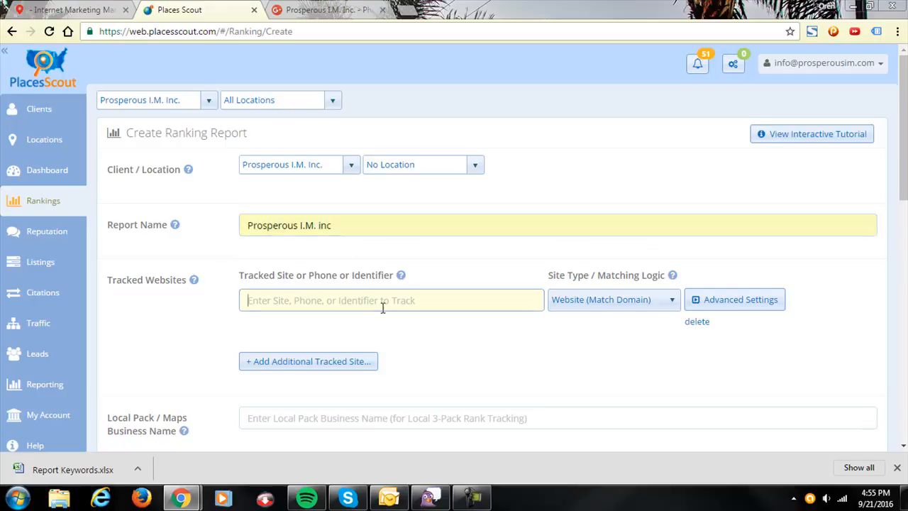
click(328, 9)
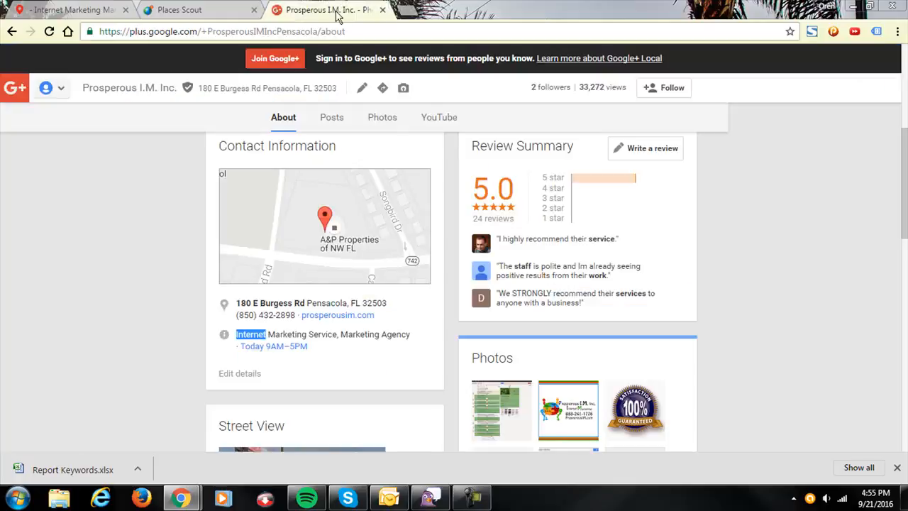
click(342, 316)
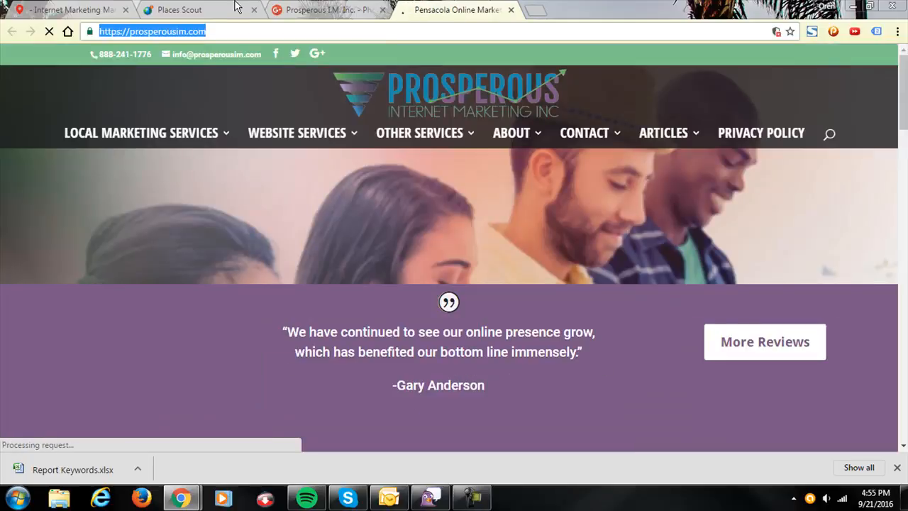
click(186, 10)
text(https://prosperousim.com/)
click(499, 347)
click(633, 307)
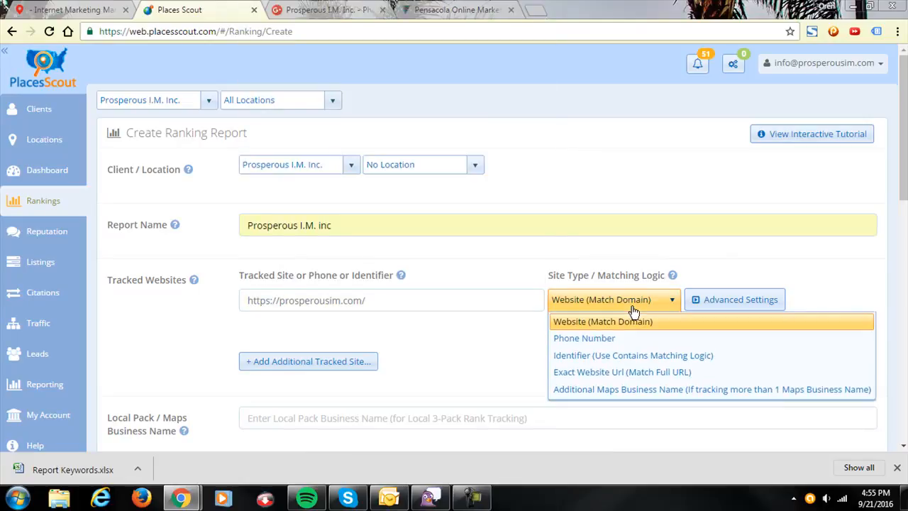
click(633, 321)
- Copy the business name from the company's Google+ page and enter Prosperous I.M. Inc. as the report's Local Pack / Maps Business Name
scroll(623, 365, down, 2)
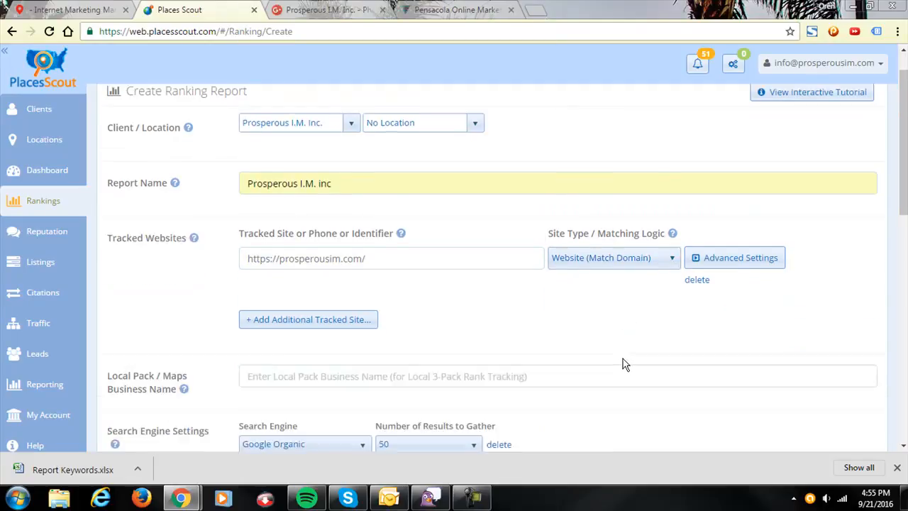
scroll(431, 310, down, 1)
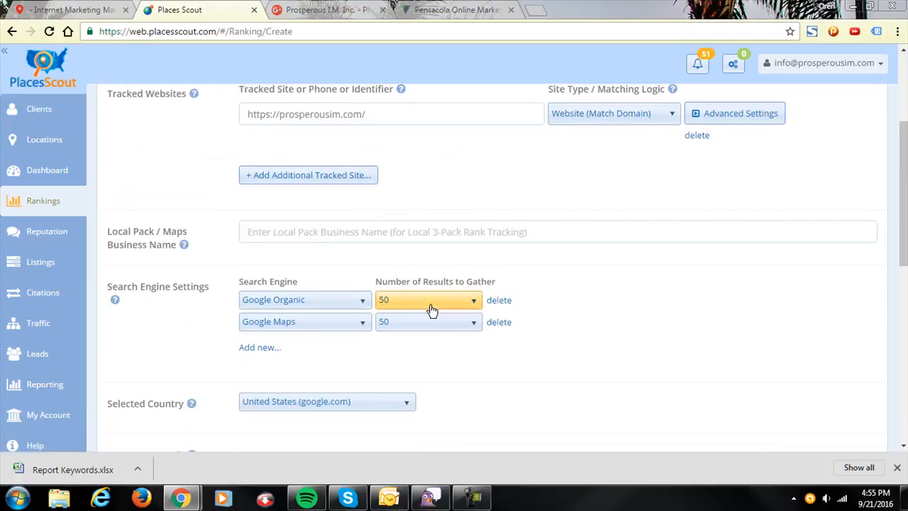
click(272, 233)
scroll(295, 252, up, 4)
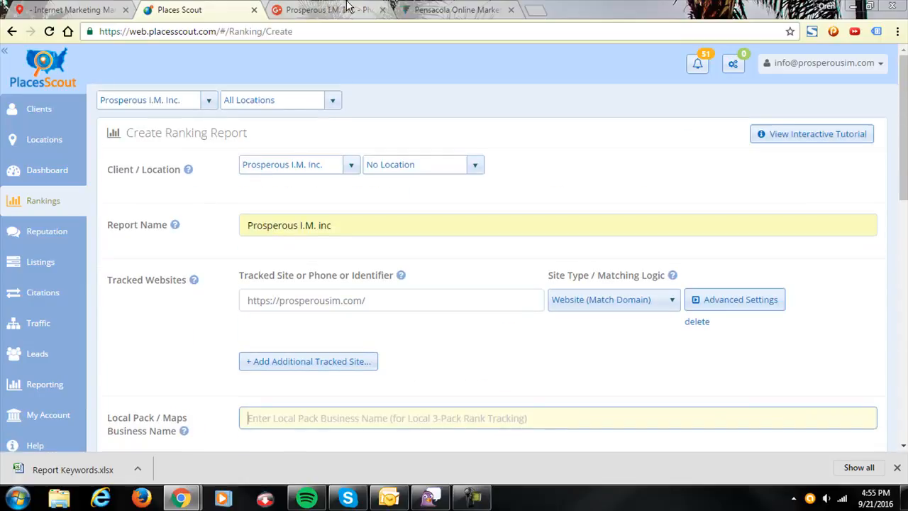
click(327, 9)
scroll(374, 333, up, 5)
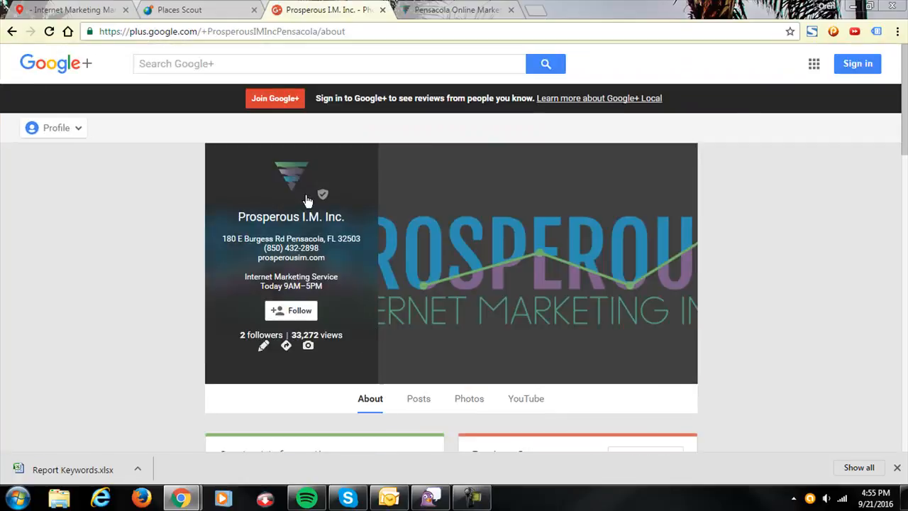
drag(352, 215, 243, 222)
key(ctrl+c)
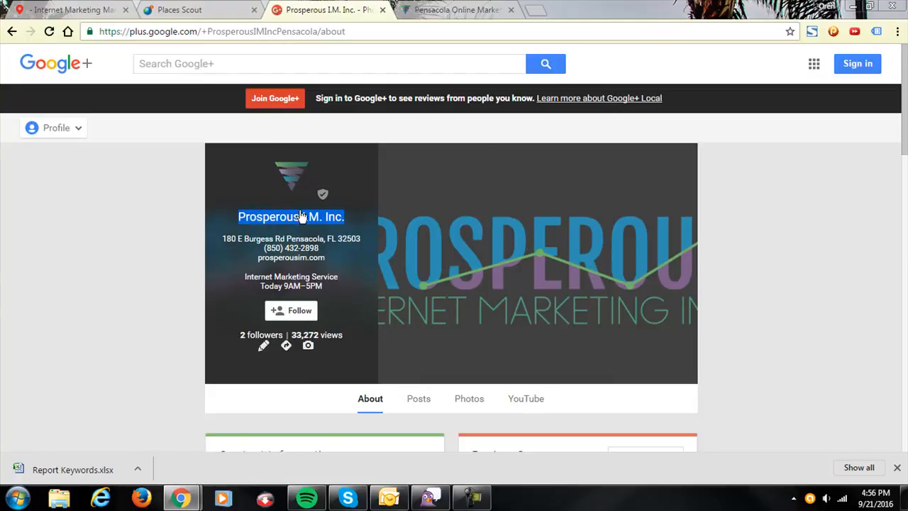
click(189, 9)
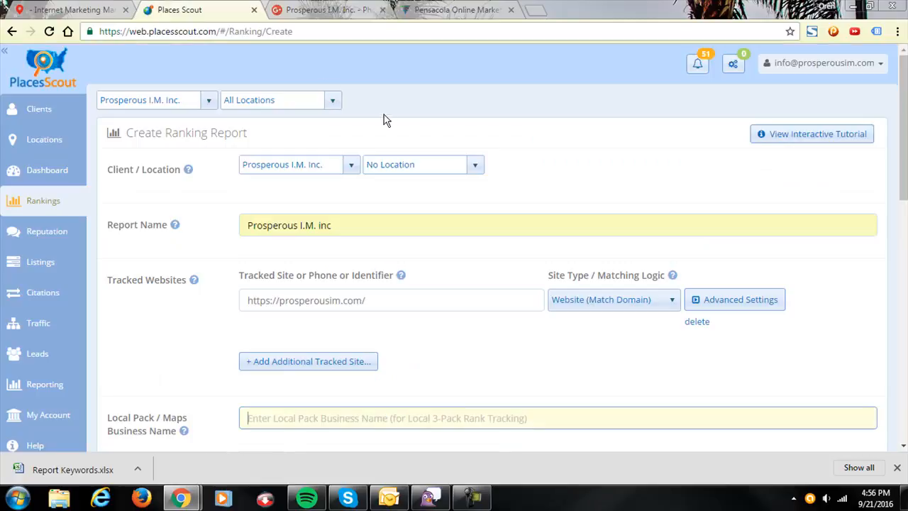
scroll(277, 335, down, 3)
click(276, 232)
key(ctrl+v)
click(447, 209)
- Set the number of results to gather to 20 for Google Organic and 10 for Google Maps
scroll(474, 350, down, 1)
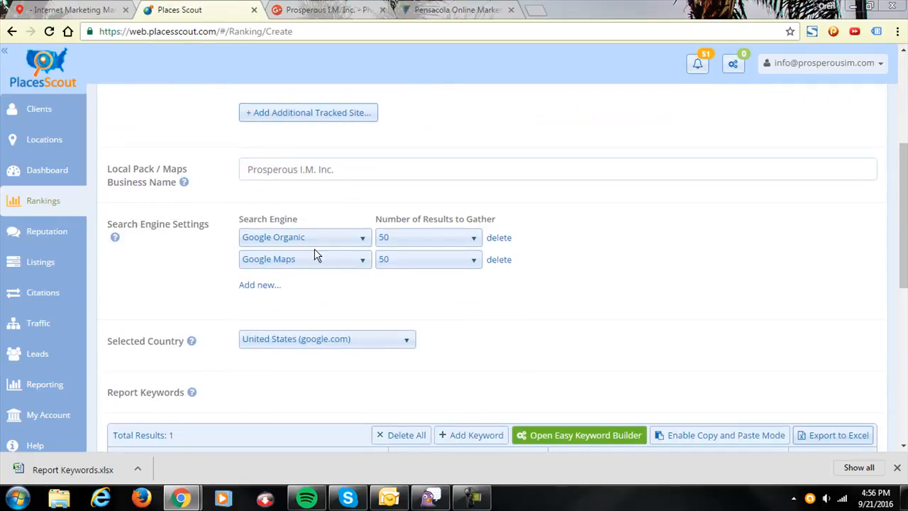
click(423, 240)
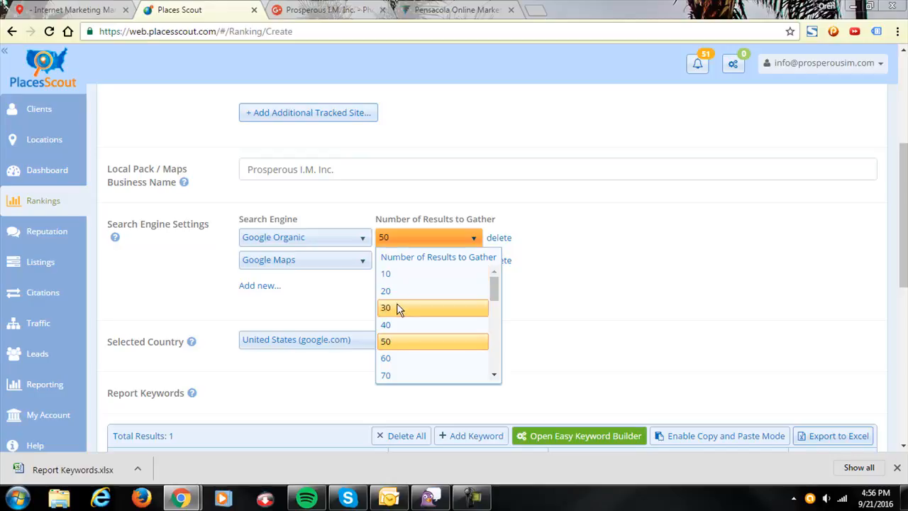
click(400, 292)
click(445, 262)
click(424, 306)
- Open the first keyword cell of the Report Keywords table for editing
scroll(481, 341, down, 2)
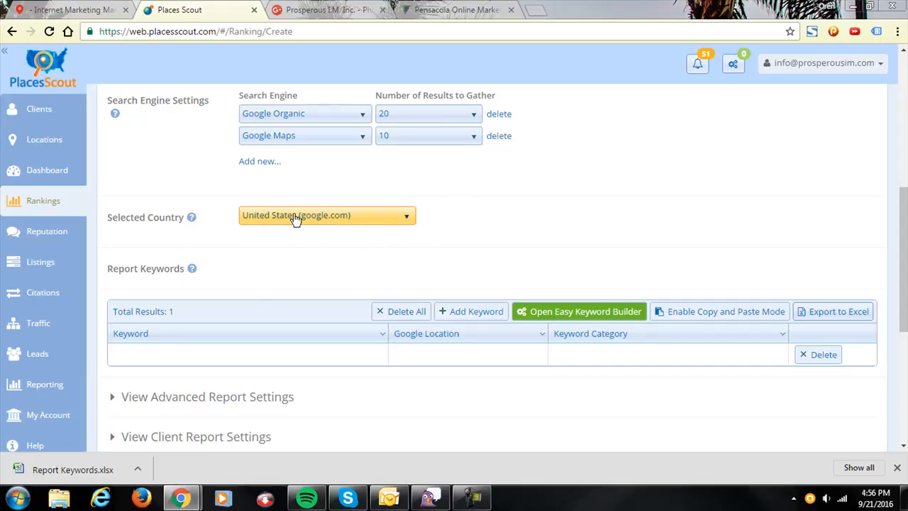
scroll(410, 289, up, 1)
scroll(414, 290, down, 3)
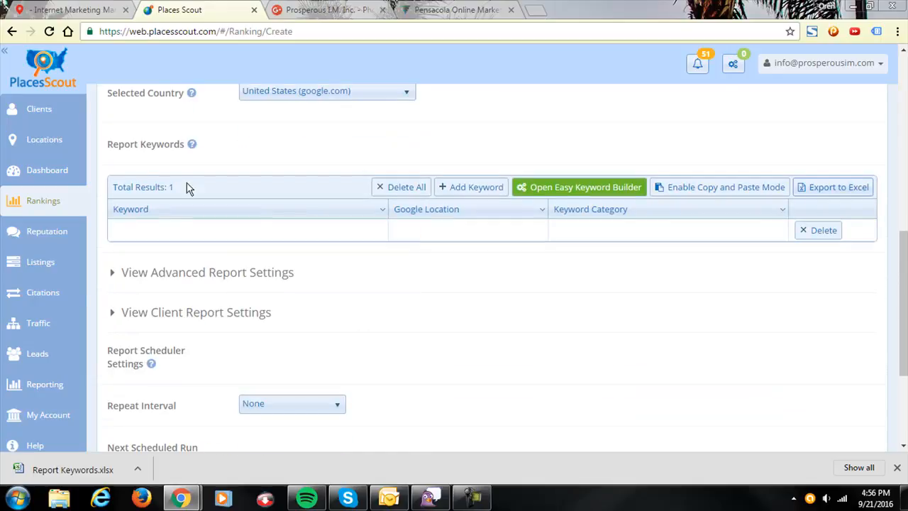
click(260, 231)
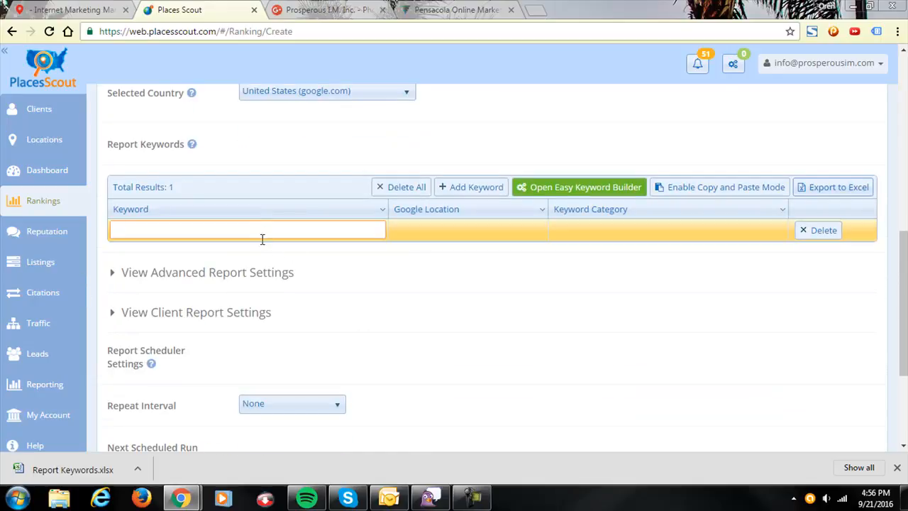
- Switch to the SM Toolbox marketing checklist and look through the Mr. Rooter of Miami items for keyword research
click(83, 7)
scroll(388, 338, up, 12)
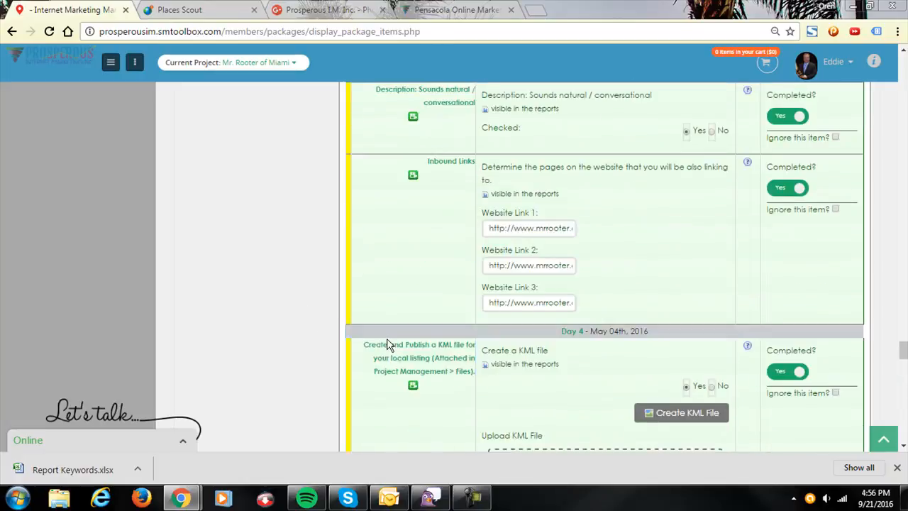
scroll(388, 337, up, 15)
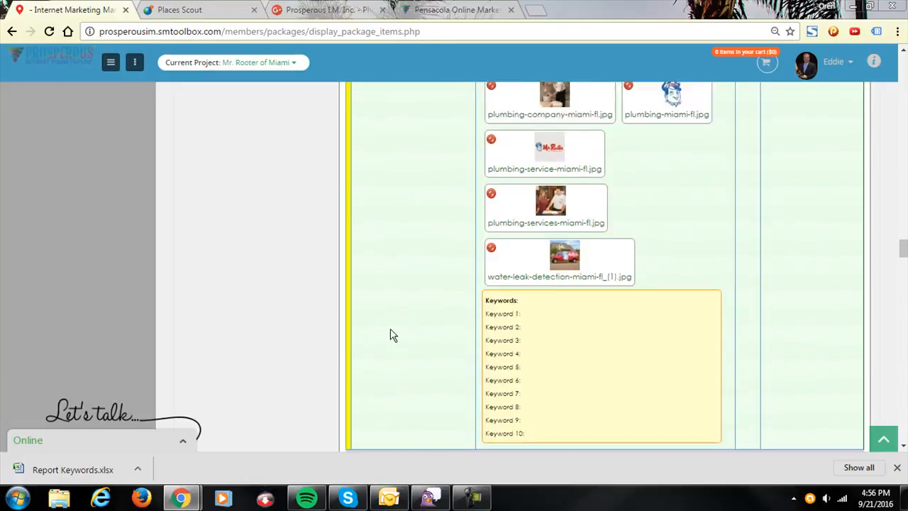
scroll(376, 368, up, 15)
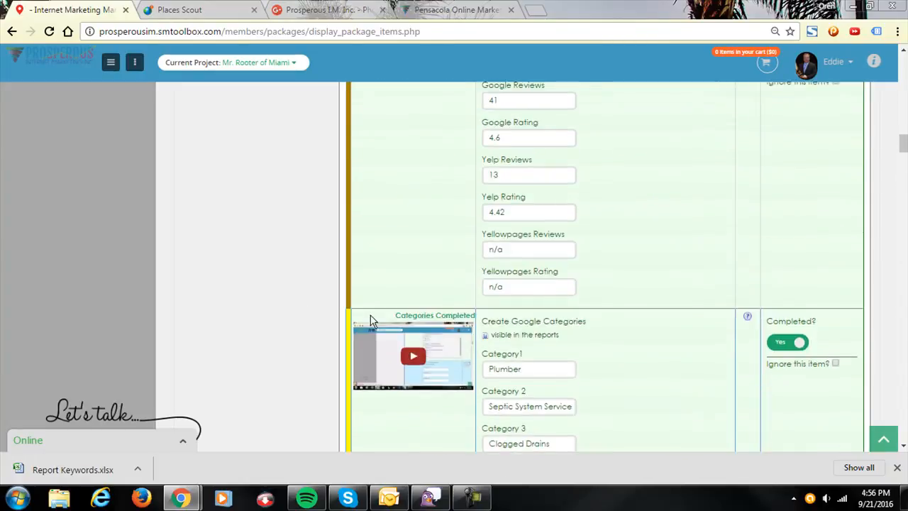
scroll(376, 318, up, 10)
scroll(371, 329, down, 3)
scroll(547, 257, down, 12)
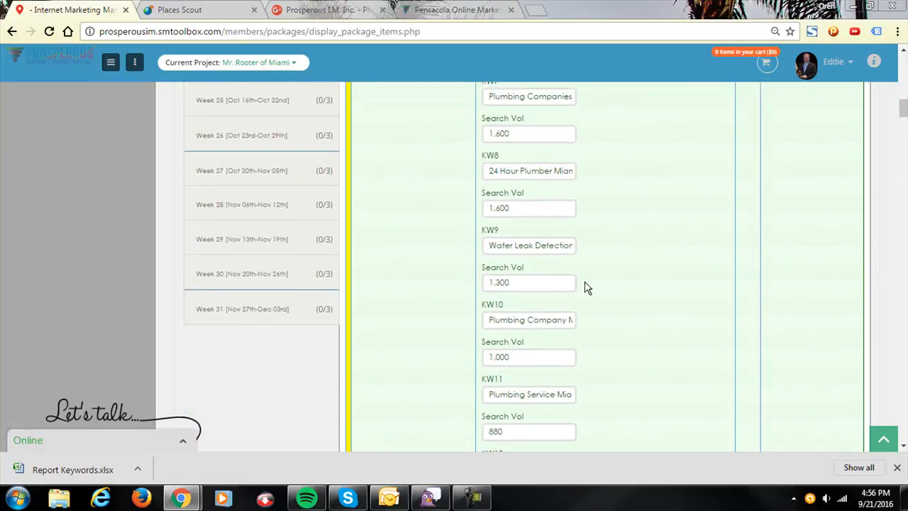
scroll(586, 299, down, 5)
scroll(760, 375, down, 15)
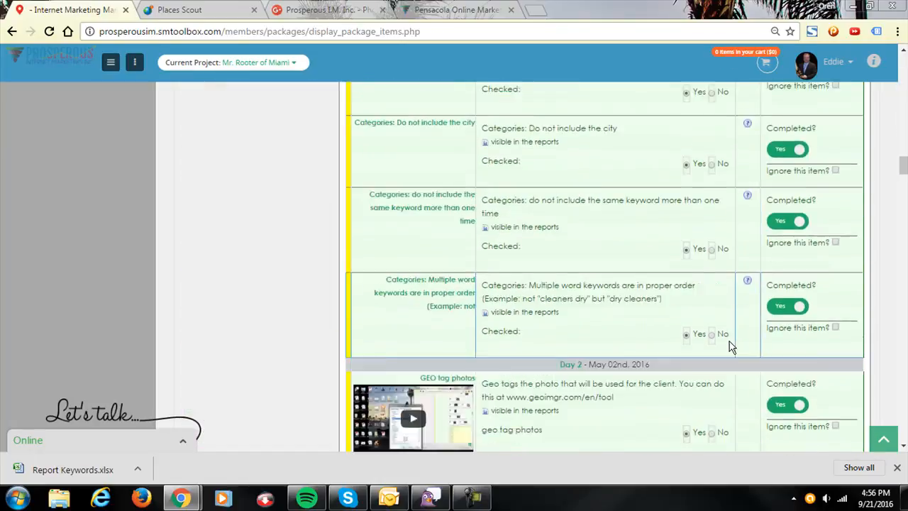
scroll(724, 348, down, 10)
scroll(699, 371, up, 12)
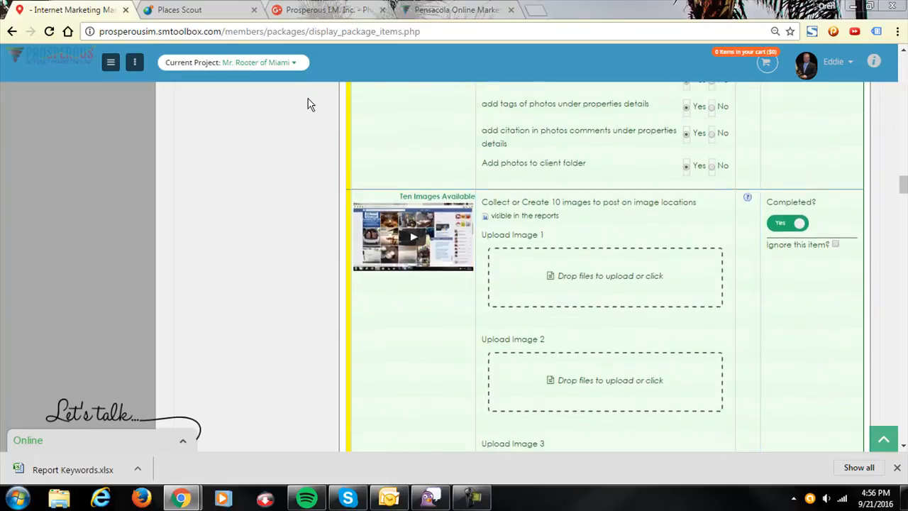
- Change the current project to Prosperous I.M. and open the Week 1 items of its marketing checklist
click(254, 64)
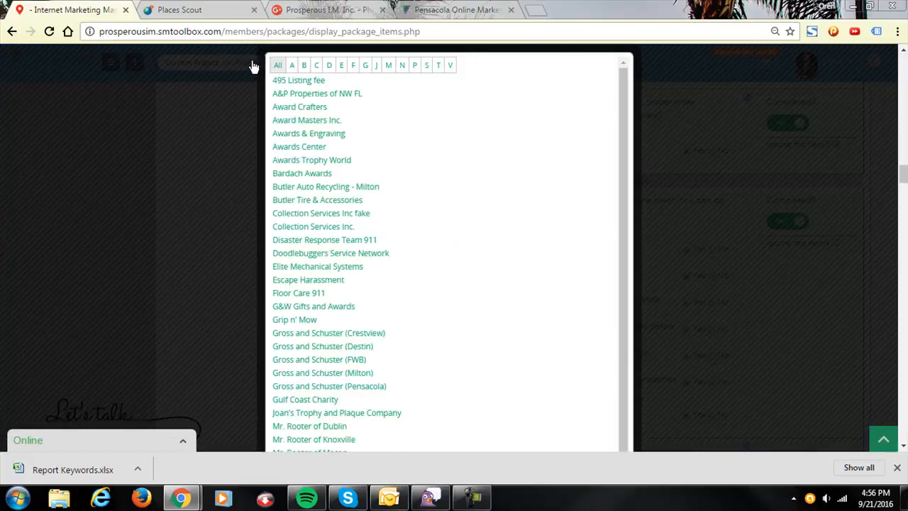
click(416, 71)
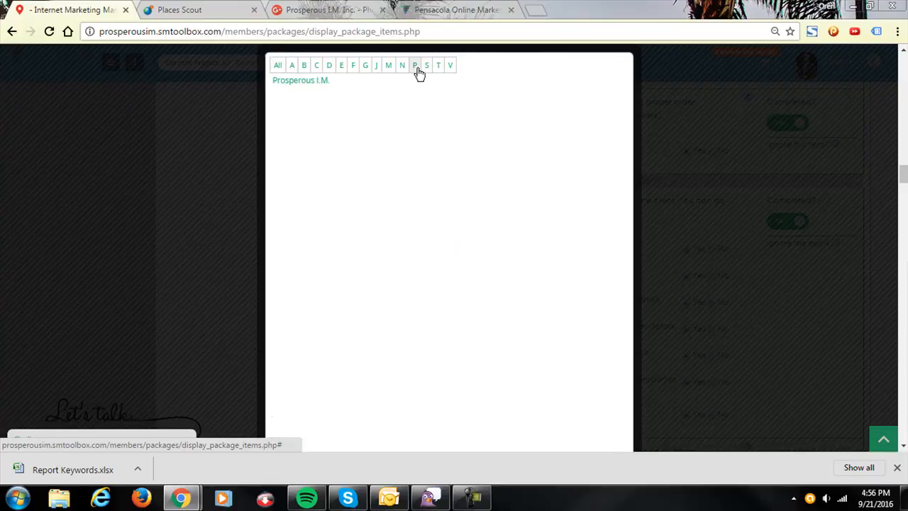
click(320, 82)
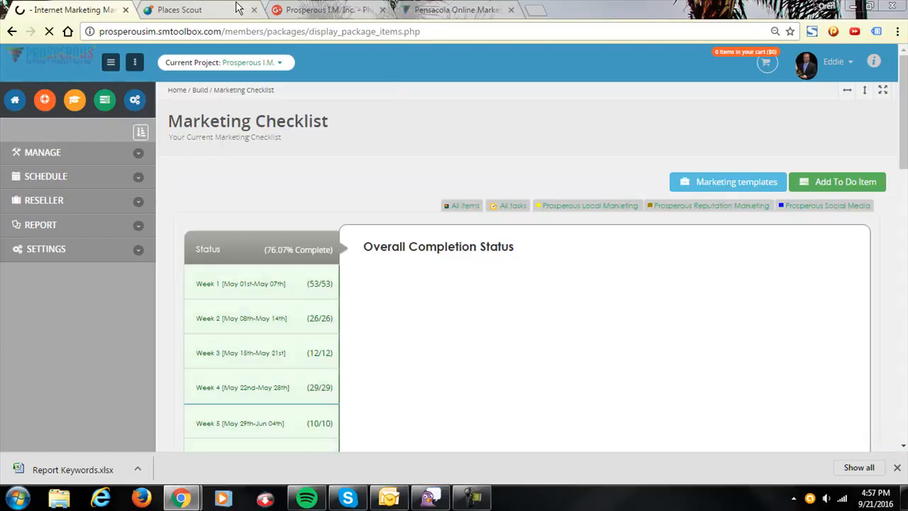
click(280, 289)
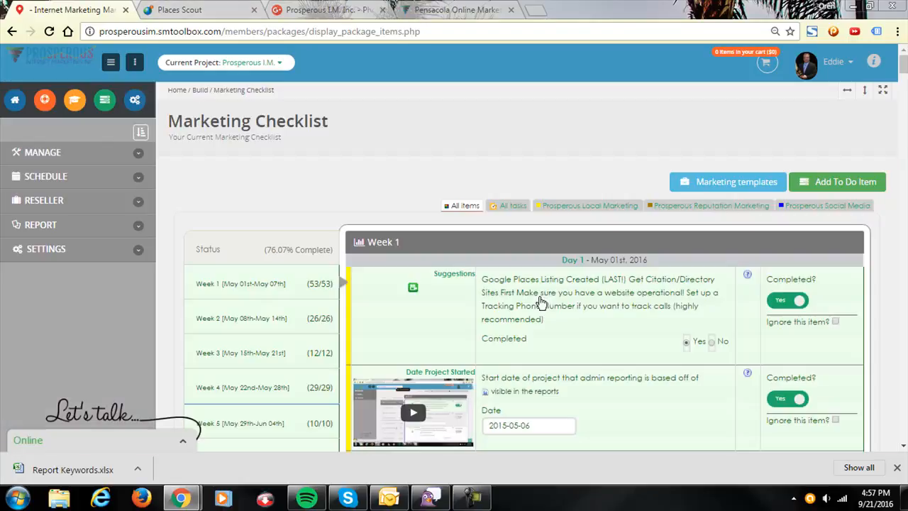
- Copy KW1, SEO, from the project's keyword research and enter SEO Pensacola as the first keyword of the Places Scout report
scroll(569, 302, down, 6)
scroll(569, 301, down, 7)
scroll(569, 300, up, 8)
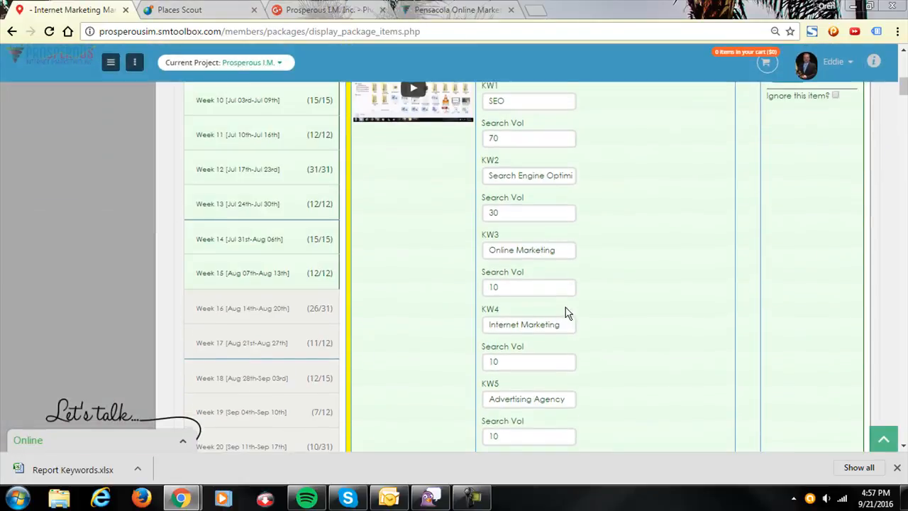
double_click(521, 227)
key(ctrl+c)
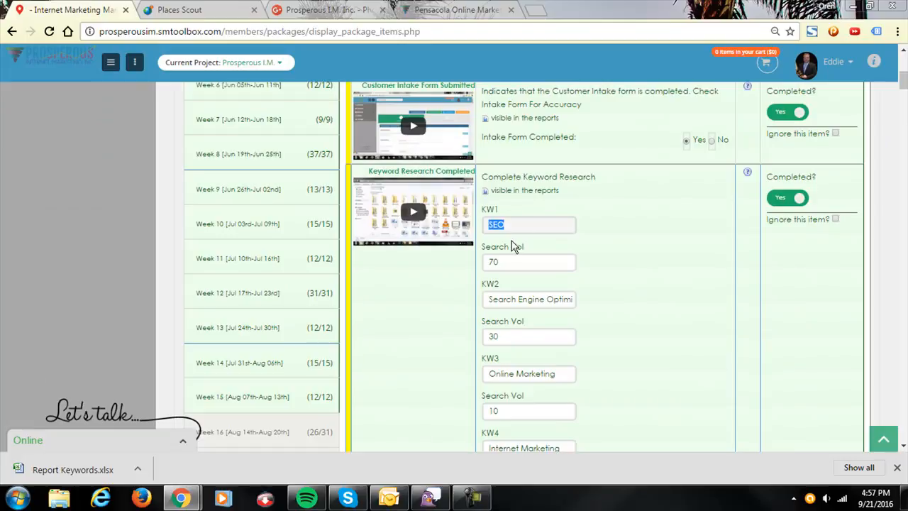
click(334, 9)
click(227, 8)
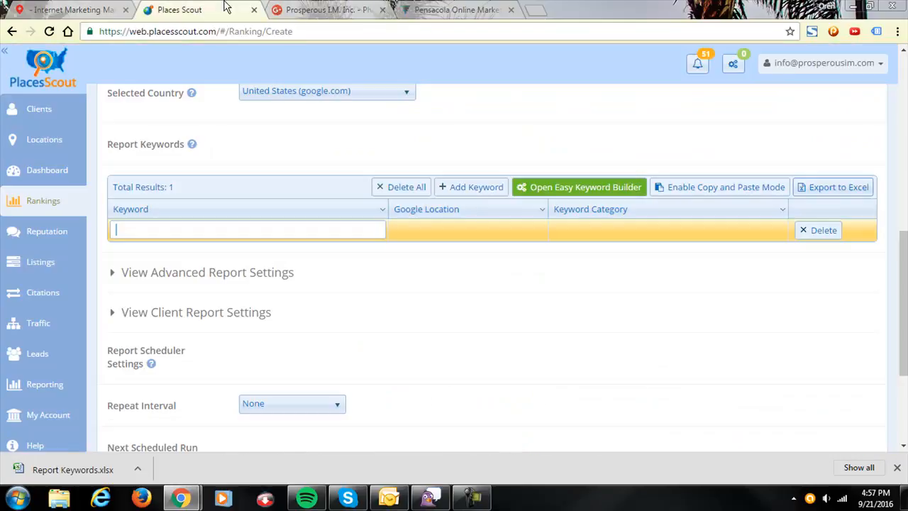
key(ctrl+v)
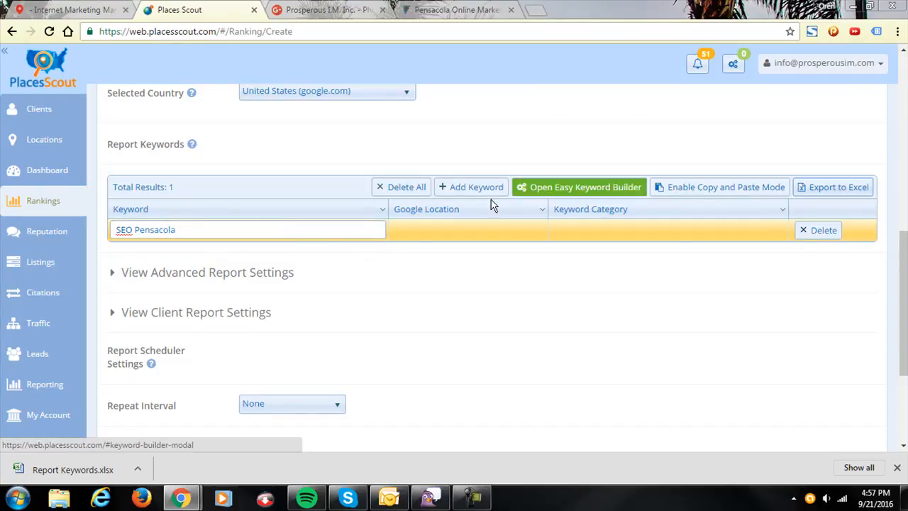
- Add 14 blank keyword rows to the Report Keywords table
click(471, 188)
double_click(471, 188)
double_click(471, 189)
double_click(470, 189)
click(471, 189)
double_click(471, 188)
double_click(470, 189)
click(470, 189)
click(470, 189)
- Copy KW2 from the marketing checklist and enter Search Engine Optimization Pensacola in the first blank row of the report keywords
click(58, 8)
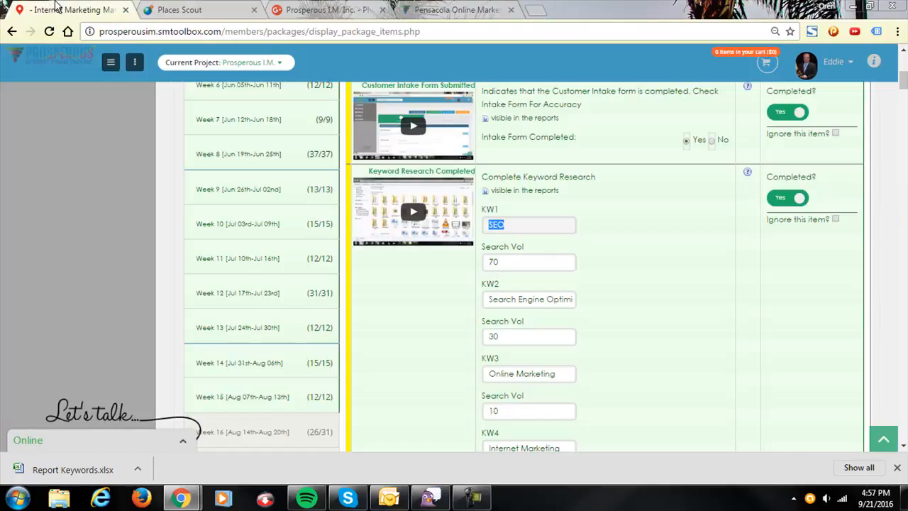
triple_click(539, 303)
key(ctrl+c)
click(206, 9)
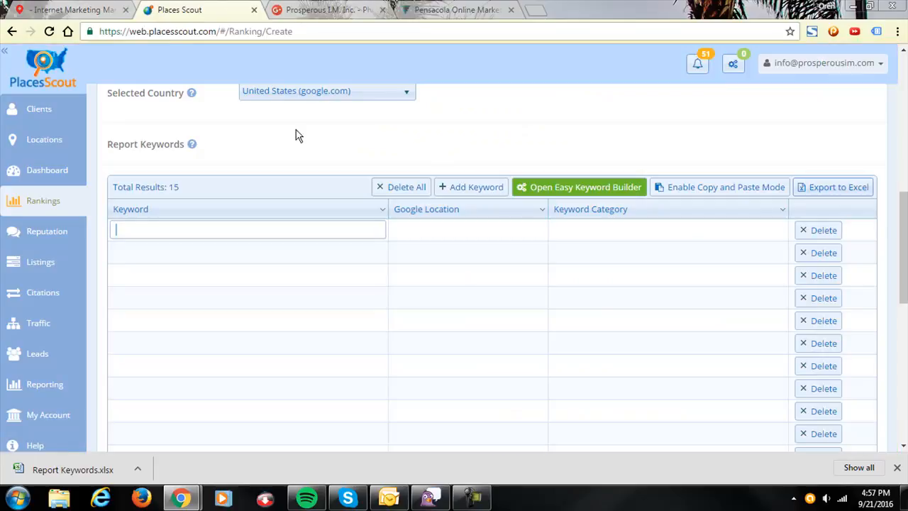
key(ctrl+v)
scroll(426, 237, down, 3)
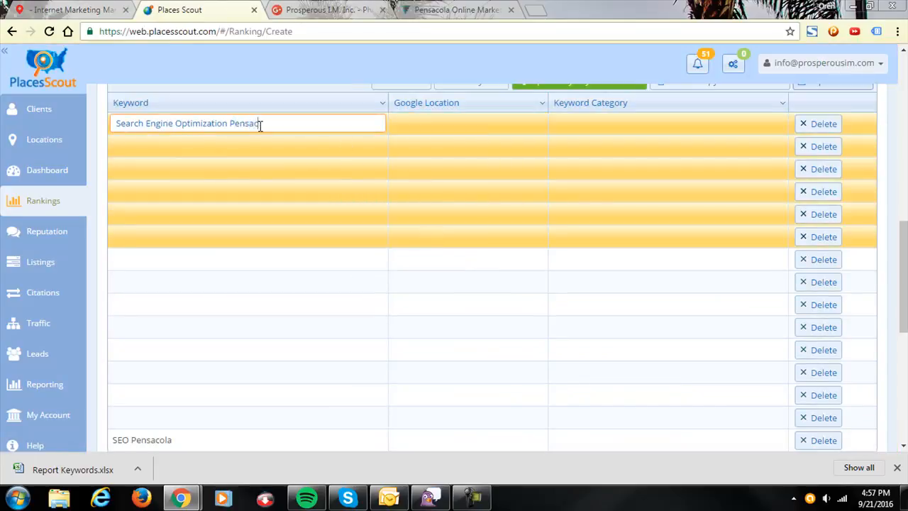
- Close the Google+ page and the Pensacola Online Marketing website, returning to the marketing checklist
click(335, 9)
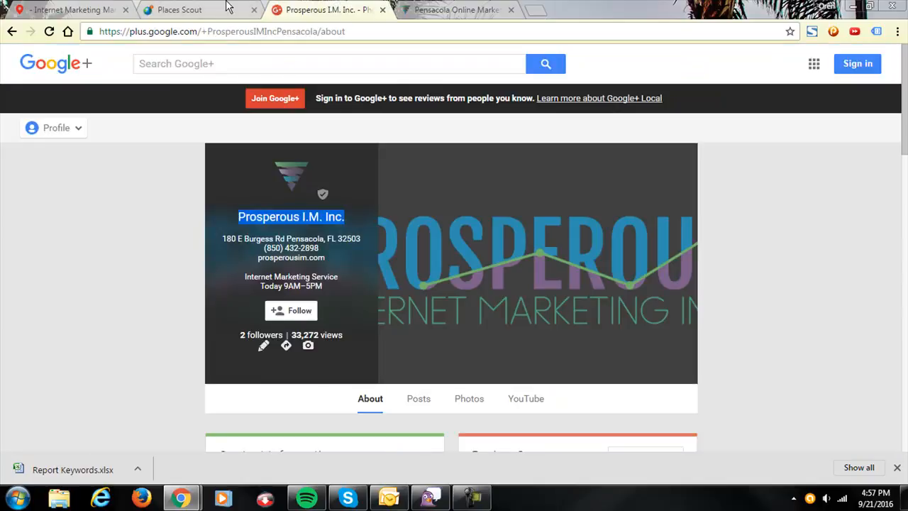
key(ctrl+shift+Tab)
key(ctrl+shift+Tab)
click(382, 10)
click(381, 10)
- Copy KW3 from the keyword research and enter Online Marketing Pensacola in the second row of the report keywords
drag(570, 376, 427, 376)
key(ctrl+c)
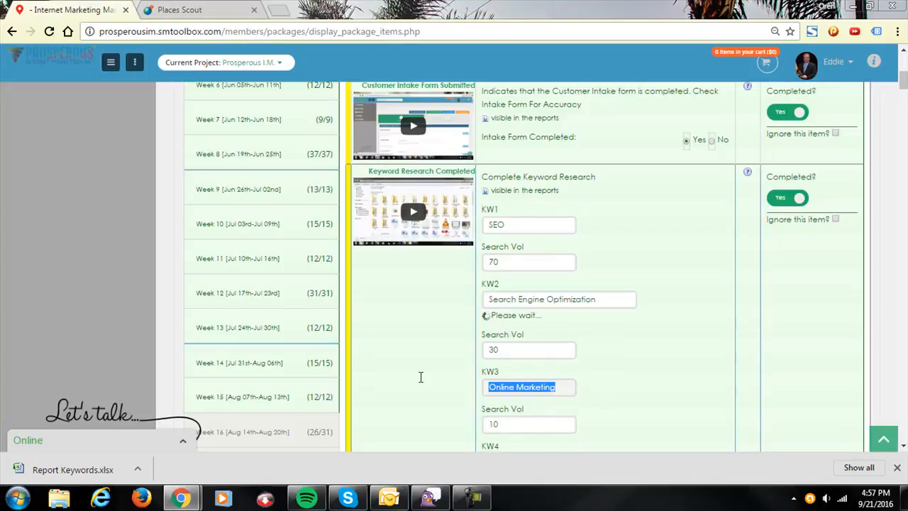
click(148, 7)
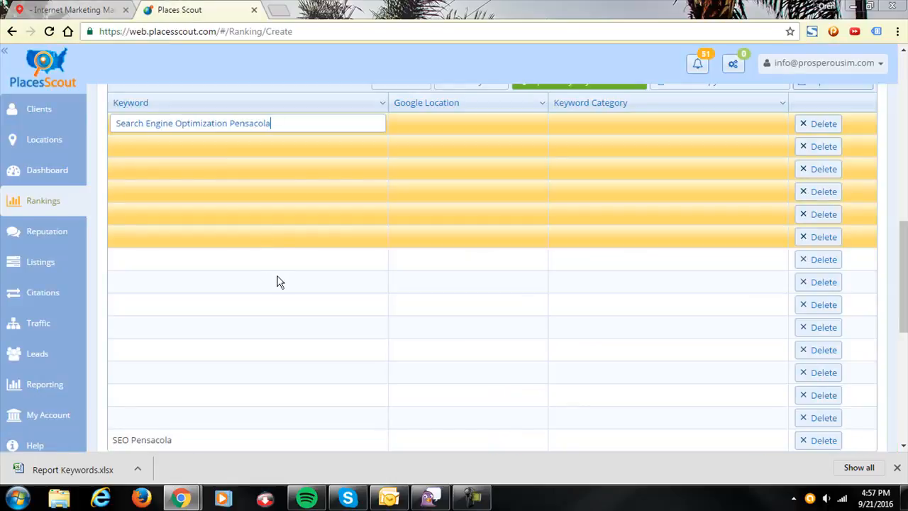
click(185, 146)
key(ctrl+v)
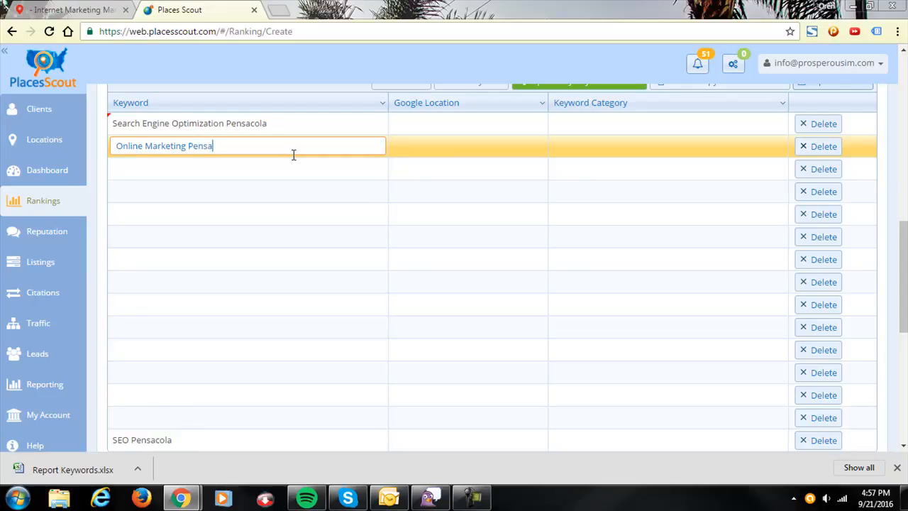
- Copy KW4 from the keyword research and enter Internet Marketing Pensacola in the third row of the report keywords
click(71, 9)
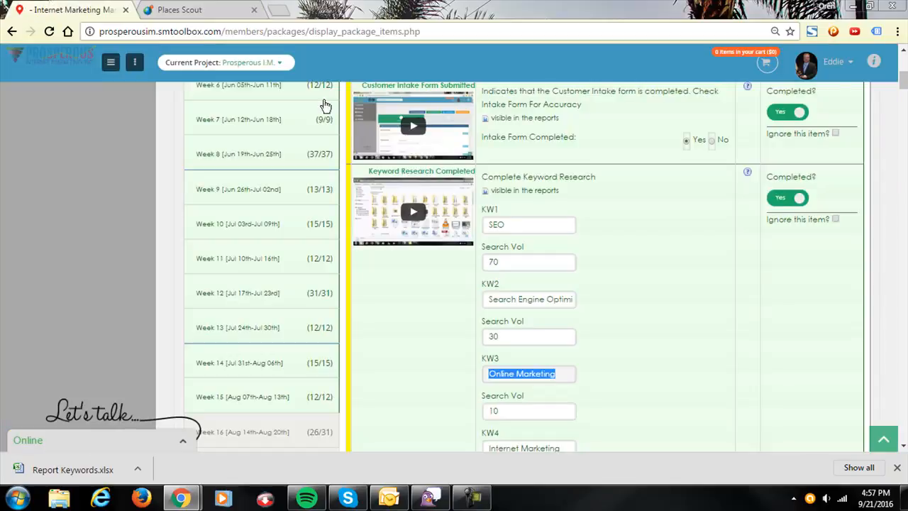
triple_click(568, 327)
key(ctrl+c)
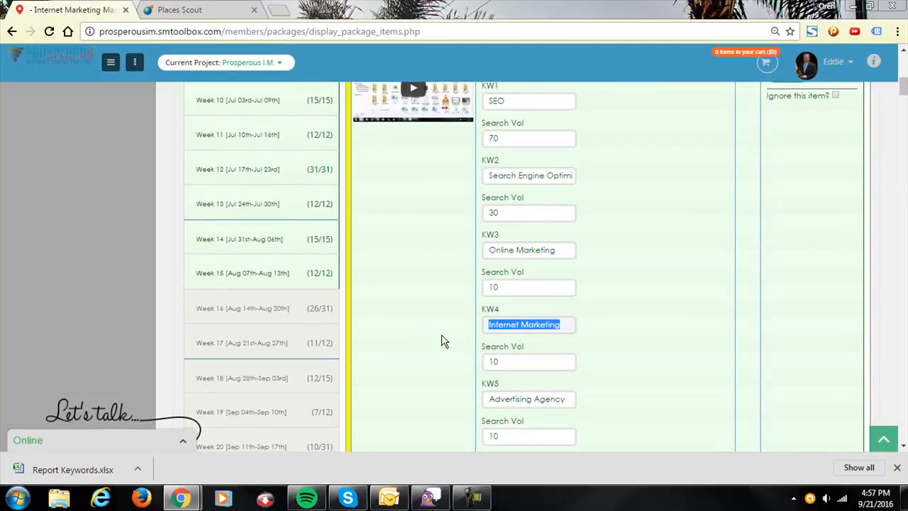
key(ctrl+Tab)
click(193, 169)
key(ctrl+v)
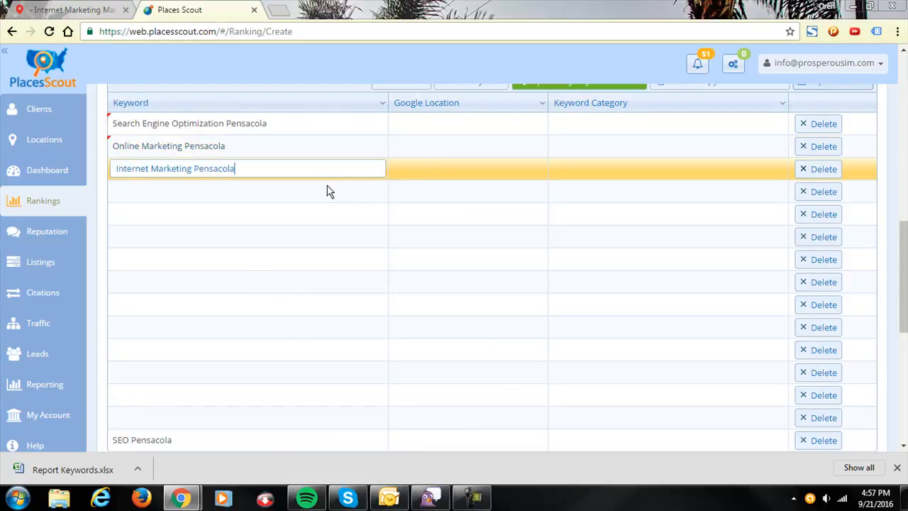
- Copy KW5 from the keyword research and enter Advertising Agency in the fourth row of the report keywords
key(ctrl+Tab)
drag(566, 403, 478, 402)
key(ctrl+c)
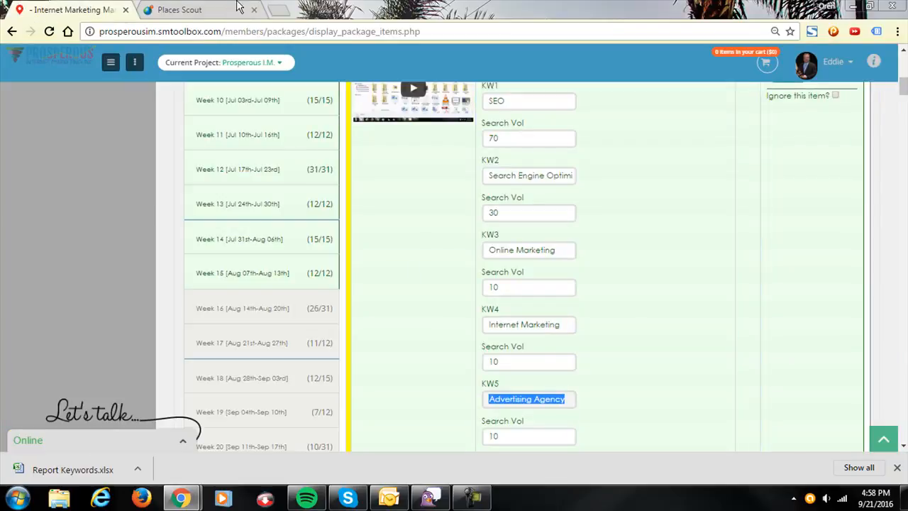
key(ctrl+Tab)
click(216, 193)
key(ctrl+v)
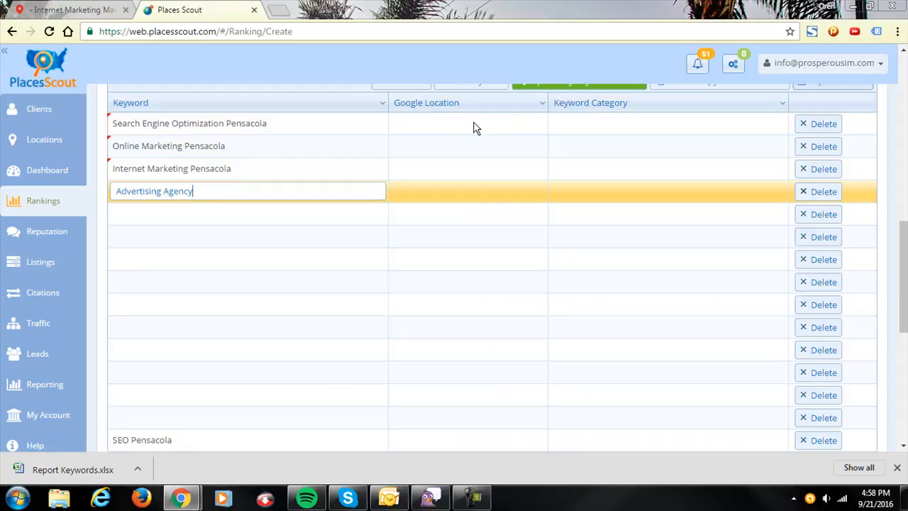
- Remove the word Pensacola from the first three report keywords, leaving Search Engine Optimization, Online Marketing and Internet Marketing
click(264, 125)
drag(274, 123, 190, 154)
key(BackSpace)
click(245, 148)
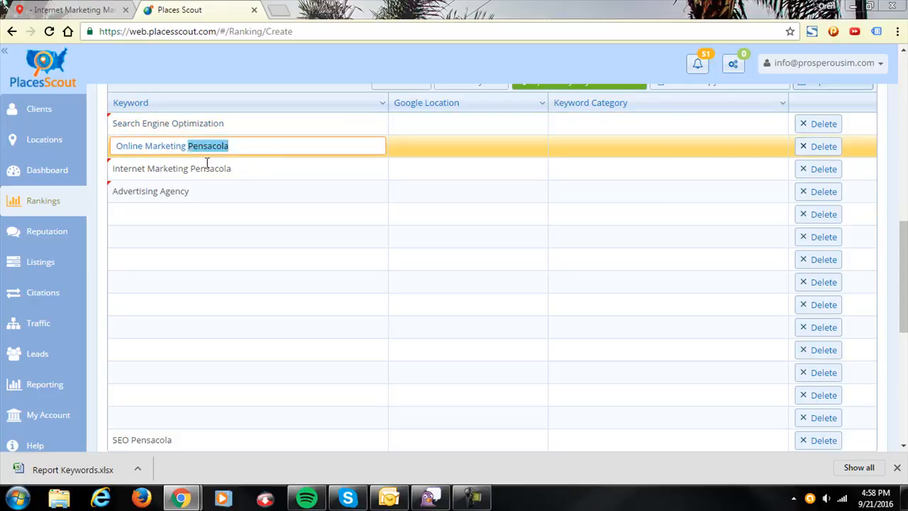
key(BackSpace)
click(259, 173)
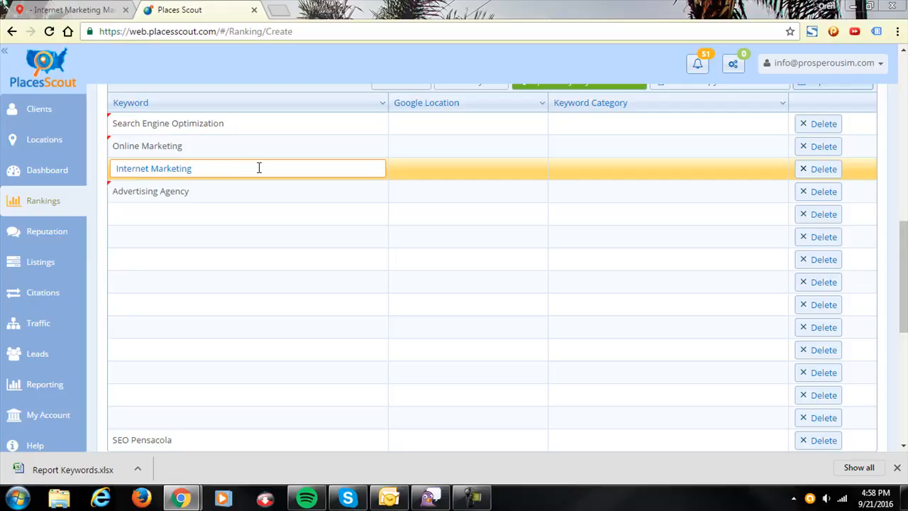
- Copy KW6 from the marketing checklist and enter Pensacola Seo in the fifth row of the report keywords
click(75, 8)
scroll(596, 258, down, 3)
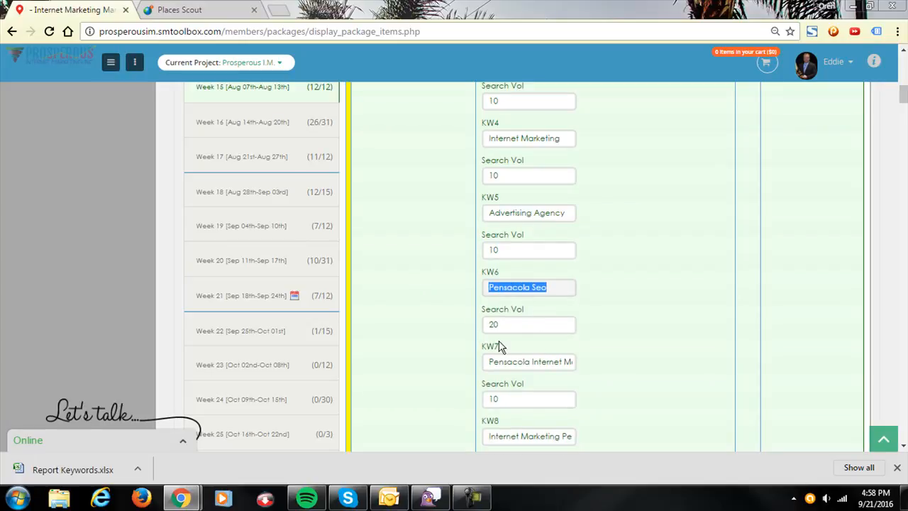
key(ctrl+Tab)
click(166, 214)
text(Pensacola Seo)
- Copy KW7 from the marketing checklist and enter Pensacola Internet Marketing in the sixth row of the report keywords
key(ctrl+Tab)
click(548, 364)
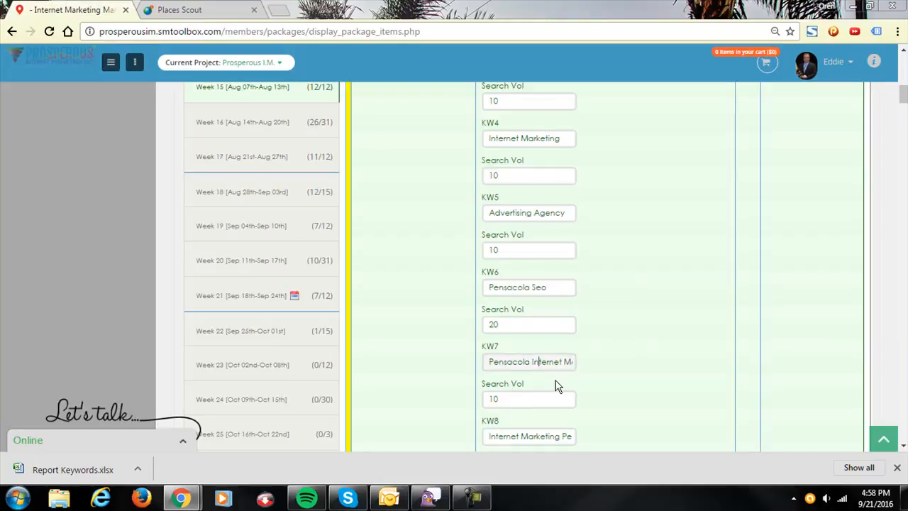
key(ctrl+a)
key(ctrl+c)
key(ctrl+Tab)
click(199, 241)
key(ctrl+v)
- Copy KW8 from the marketing checklist and enter Internet Marketing Pensacola in the seventh row of the report keywords
key(ctrl+Tab)
scroll(529, 398, down, 2)
click(522, 323)
key(ctrl+a)
key(ctrl+c)
key(ctrl+Tab)
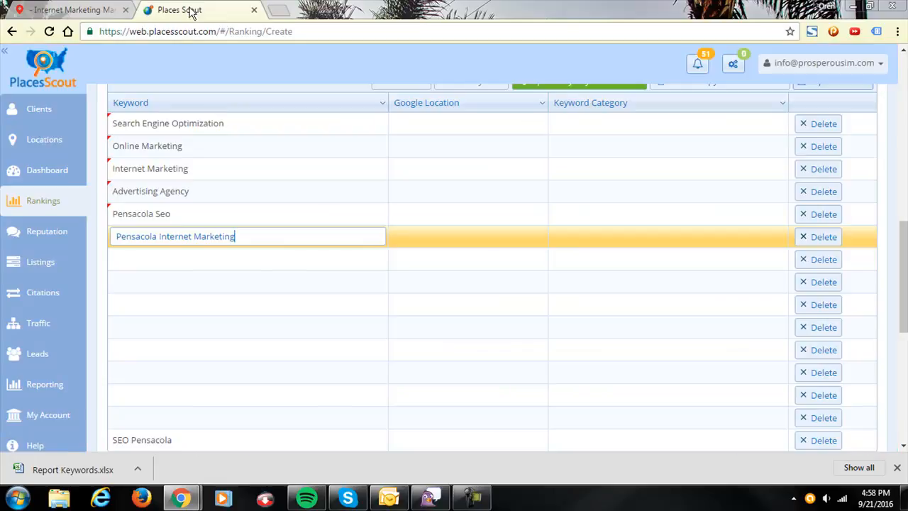
click(221, 266)
key(ctrl+v)
- Copy KW9 from the marketing checklist and enter Seo Pensacola in the eighth row of the report keywords
click(71, 7)
scroll(448, 264, down, 2)
click(541, 262)
key(ctrl+a)
key(ctrl+c)
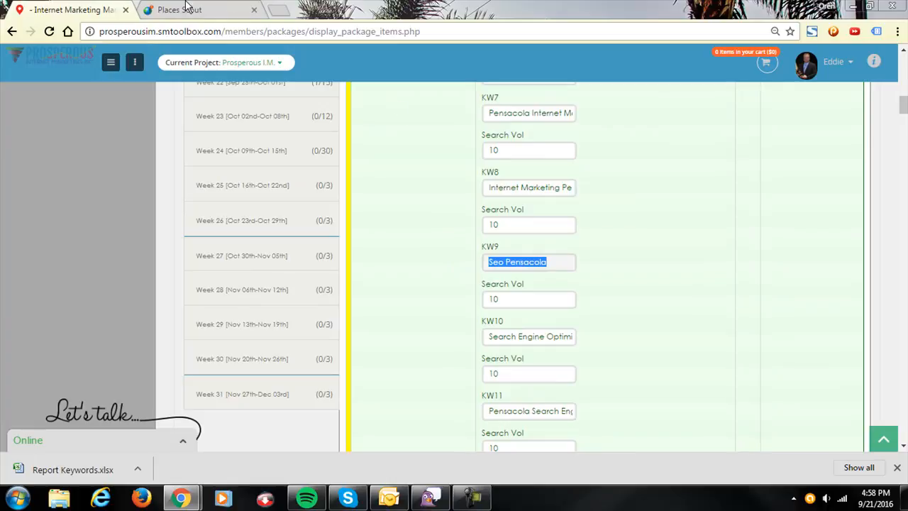
key(ctrl+Tab)
click(174, 280)
key(ctrl+v)
- Copy KW10 from the marketing checklist and enter Search Engine Optimization Pensacola in the ninth row of the report keywords
click(73, 7)
scroll(513, 277, down, 2)
click(522, 208)
key(ctrl+a)
key(ctrl+c)
key(ctrl+Tab)
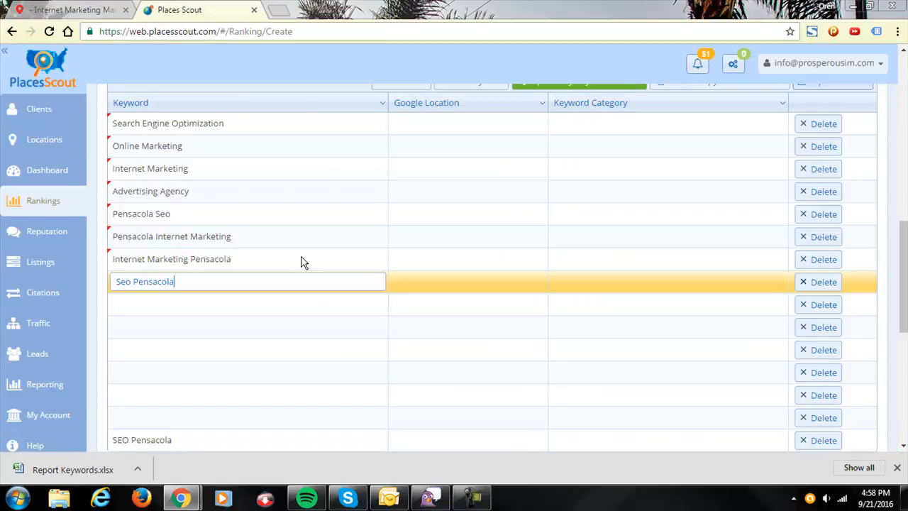
click(205, 306)
key(ctrl+v)
- Copy KW11 from the marketing checklist and enter Pensacola Search Engine Optimization in the tenth row of the report keywords
click(48, 6)
scroll(426, 320, down, 2)
click(523, 225)
key(ctrl+a)
key(ctrl+c)
key(ctrl+Tab)
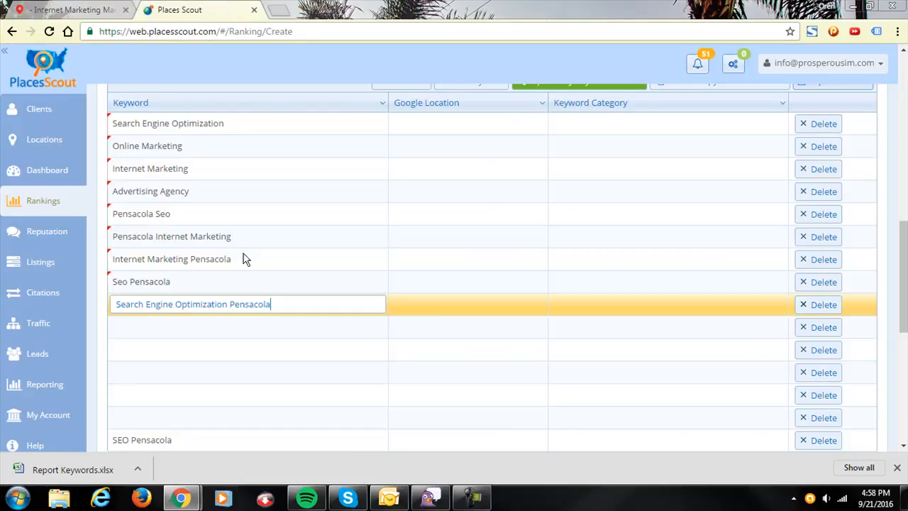
click(181, 327)
key(ctrl+v)
- Copy the keyword after KW11 from the marketing checklist and enter Seo Services in the eleventh row of the report keywords
key(ctrl+Tab)
click(537, 312)
drag(540, 304, 427, 303)
key(ctrl+c)
key(ctrl+Tab)
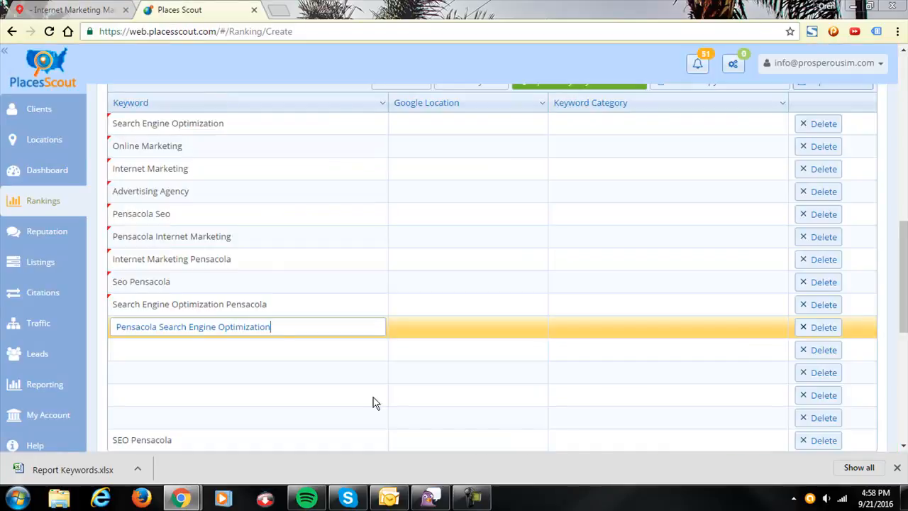
click(169, 353)
key(ctrl+v)
- Copy Category1 from the checklist's Google categories and enter online marketing agency in the twelfth row of the report keywords
key(ctrl+Tab)
scroll(669, 234, down, 15)
scroll(682, 230, up, 2)
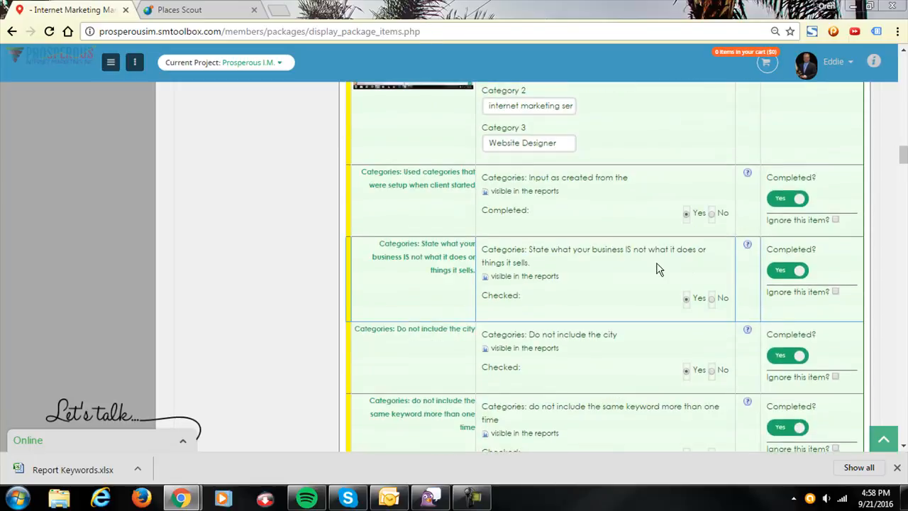
click(537, 135)
key(ctrl+a)
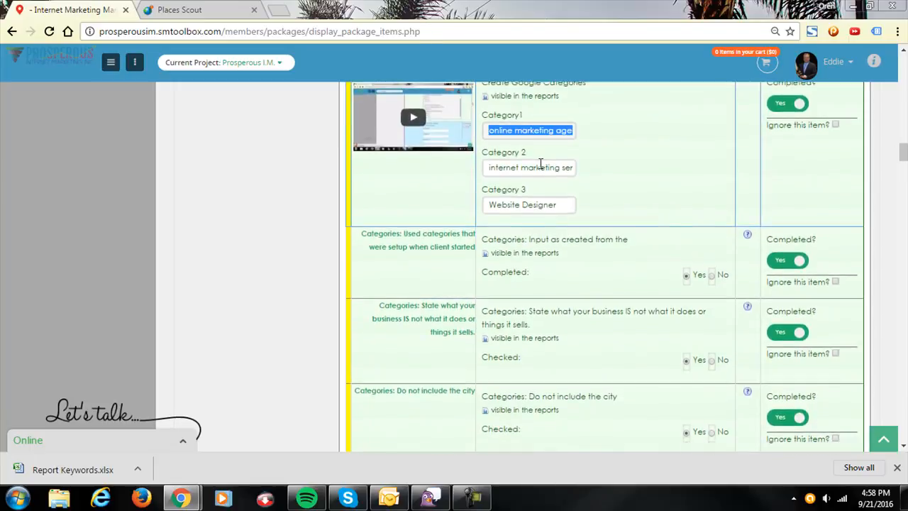
click(244, 6)
click(174, 374)
key(ctrl+v)
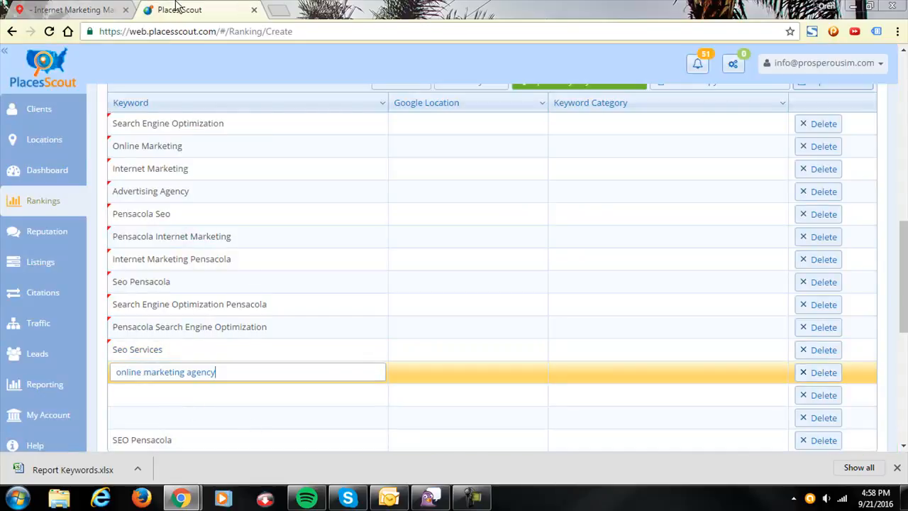
- Copy Category 2 from the Google categories and enter internet marketing services in the thirteenth row of the report keywords
click(107, 9)
click(523, 169)
key(ctrl+a)
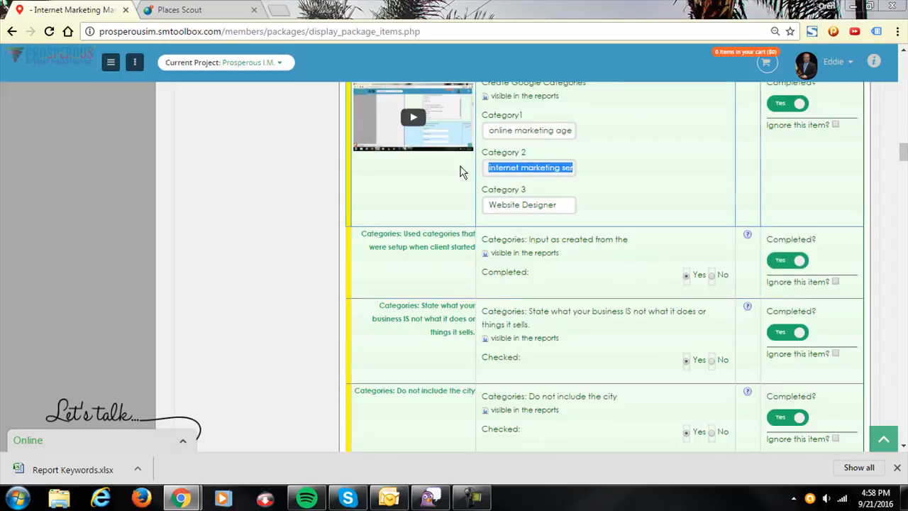
key(ctrl+Tab)
click(158, 418)
key(ctrl+v)
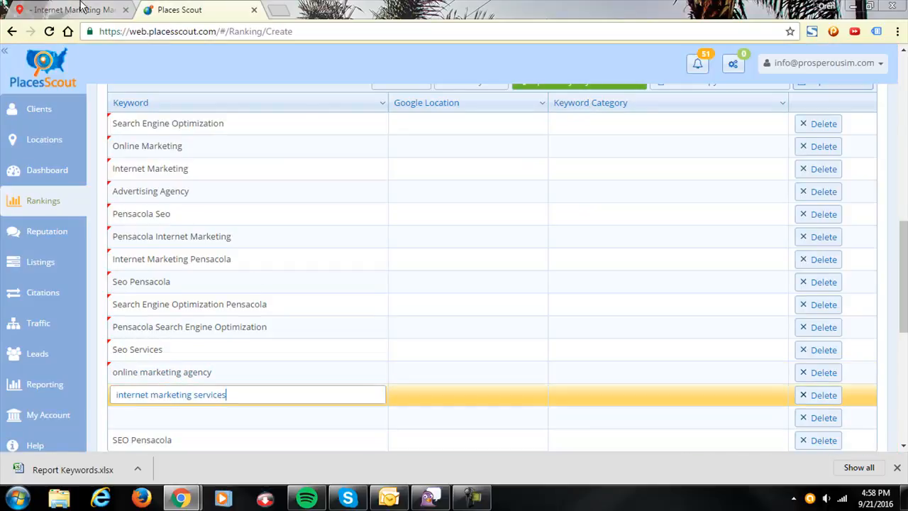
- Copy Category 3 from the Google categories and enter Website Designer in the last blank row of the report keywords
key(ctrl+Tab)
click(521, 204)
key(ctrl+a)
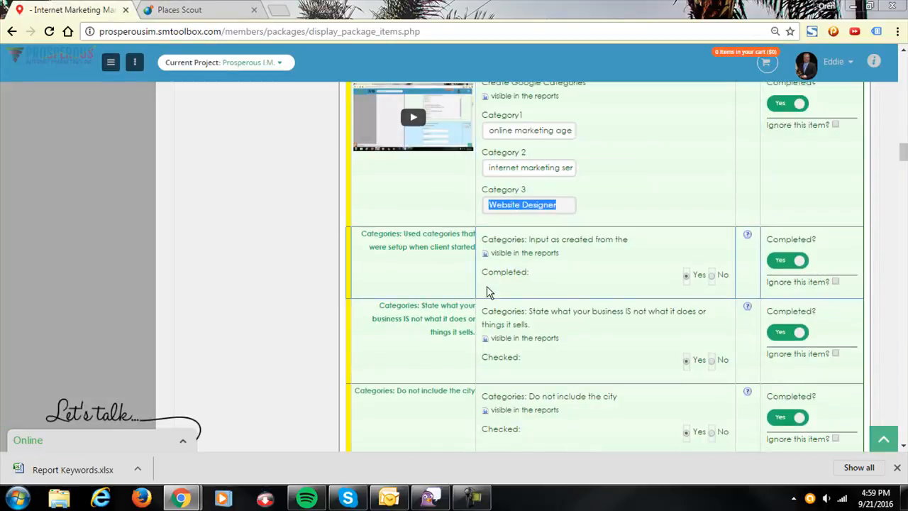
key(ctrl+Tab)
click(197, 419)
key(ctrl+v)
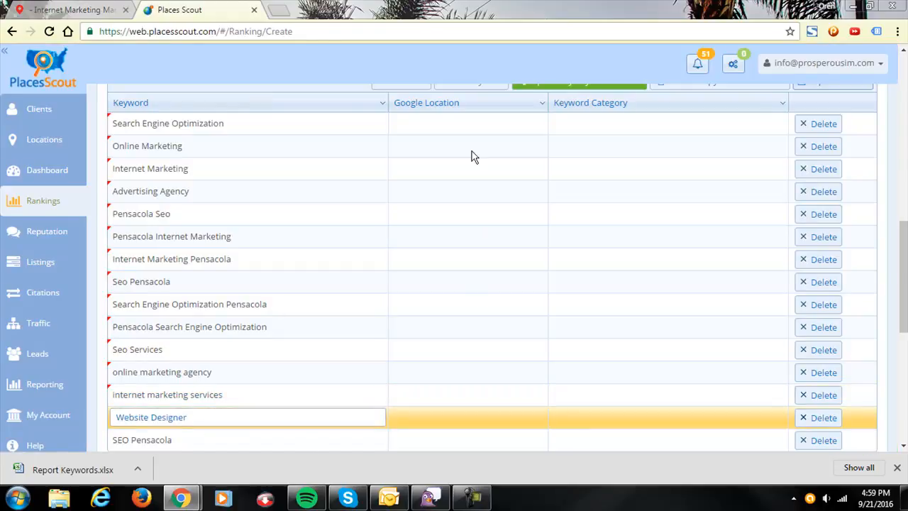
- Set the Google location of the Search Engine Optimization keyword to Pensacola, FL and copy that location
click(457, 124)
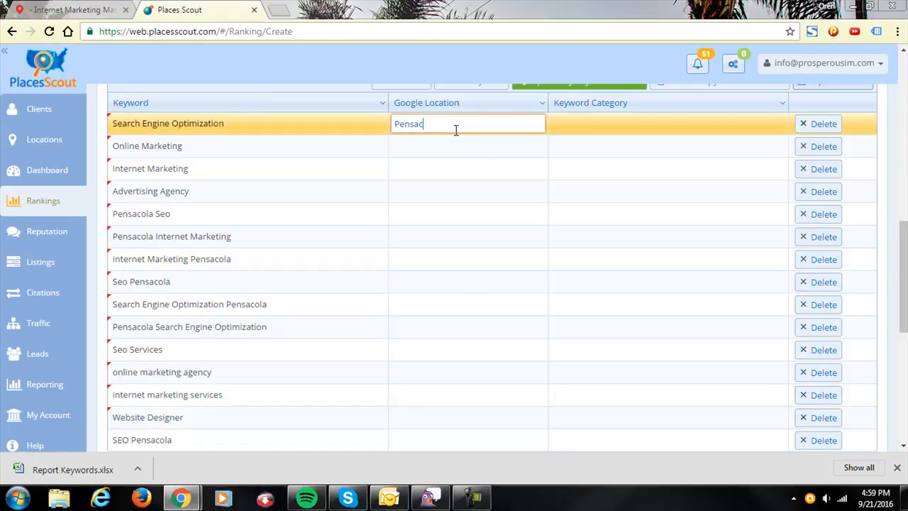
text(Pensacola, FL)
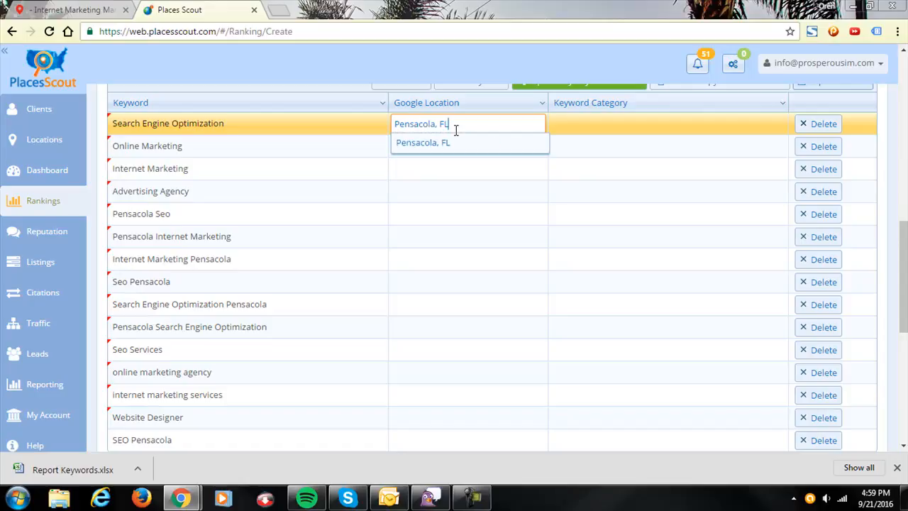
drag(456, 130, 387, 136)
key(ctrl+c)
click(416, 145)
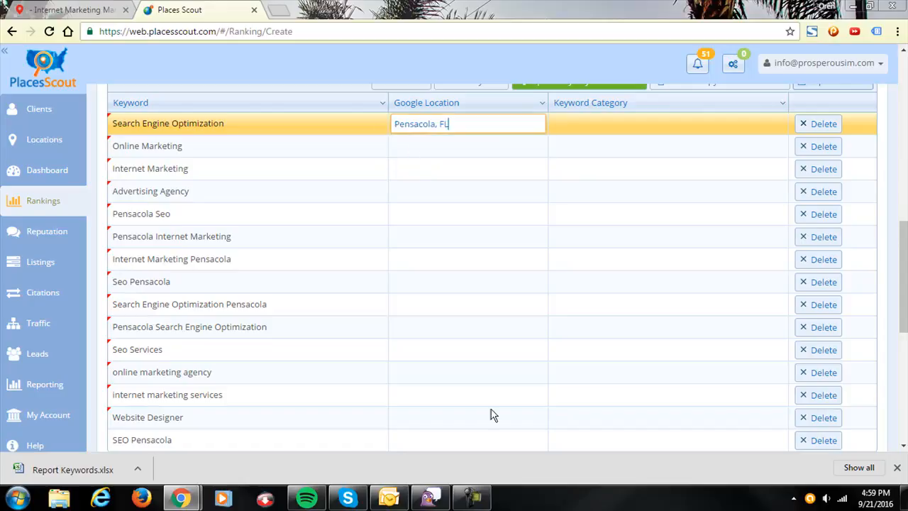
- Paste Pensacola, FL as the Google location for the SEO Pensacola, Website Designer and internet marketing services keywords
scroll(401, 403, down, 2)
click(420, 317)
scroll(421, 319, up, 1)
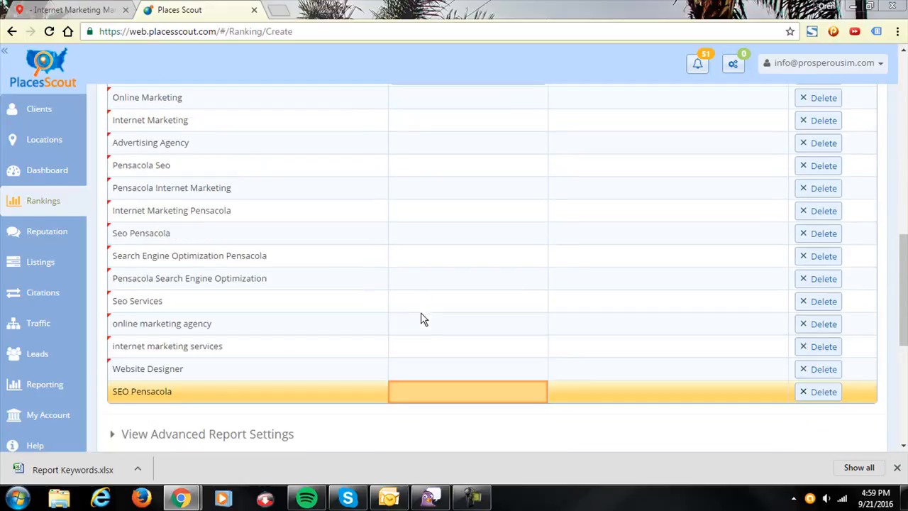
click(414, 391)
key(ctrl+v)
click(419, 366)
key(ctrl+v)
click(415, 348)
key(ctrl+v)
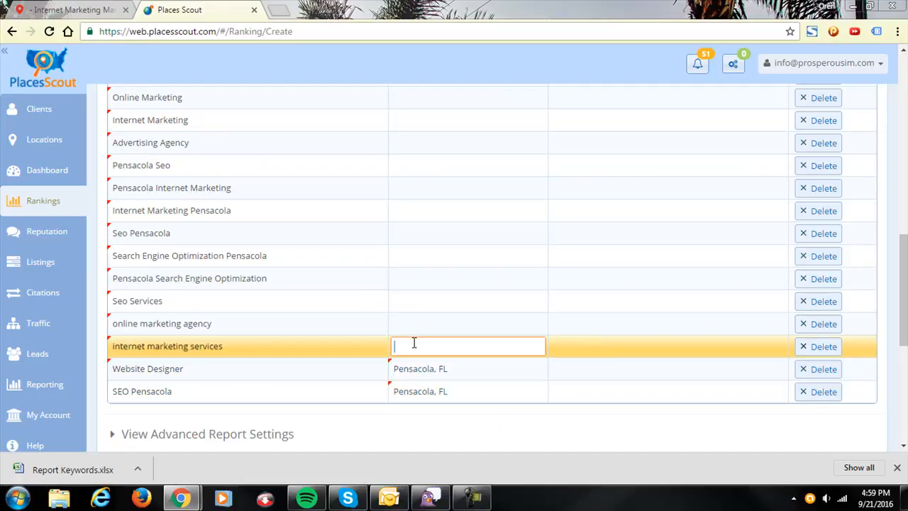
- Set the Google location of the online marketing agency keyword to a single Pensacola, FL entry
click(404, 322)
key(ctrl+v)
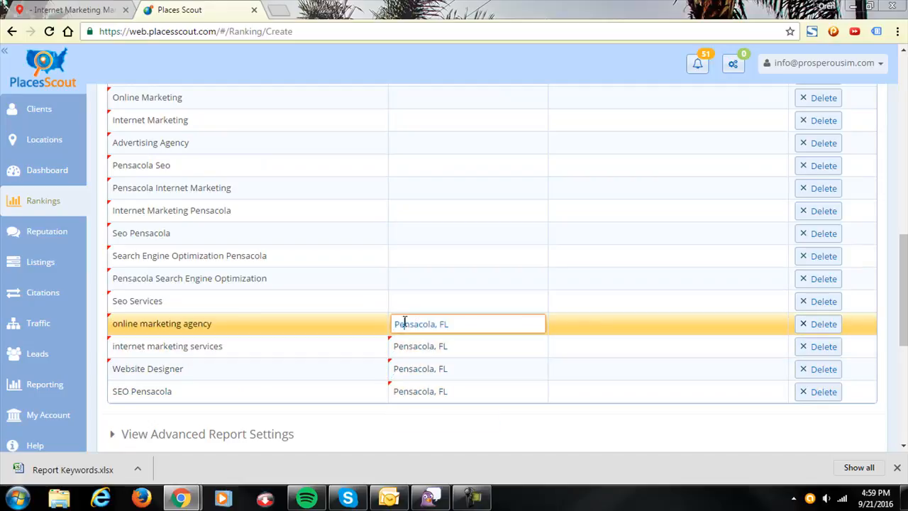
click(402, 324)
key(ctrl+v)
click(487, 325)
key(ctrl+a)
key(ctrl+v)
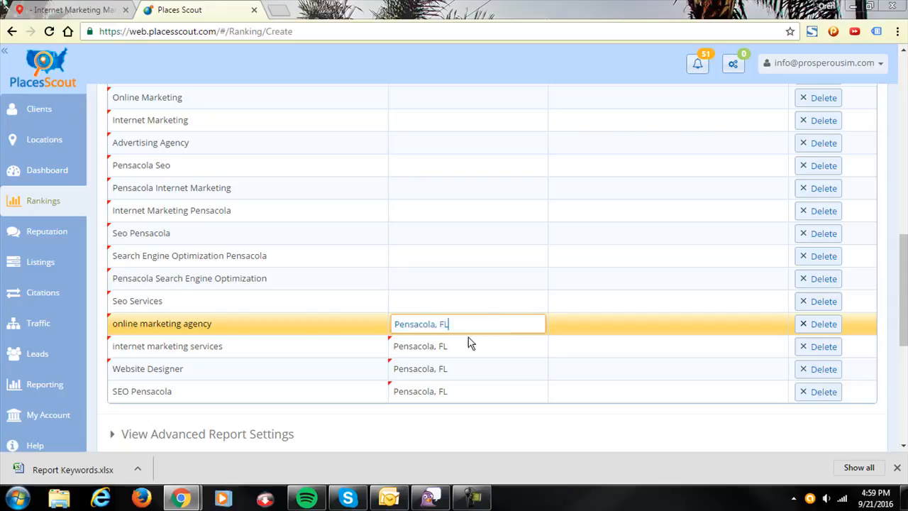
- Paste Pensacola, FL as the Google location for Pensacola Search Engine Optimization, Search Engine Optimization Pensacola and the Seo Pensacola keyword in the eighth row
click(419, 303)
click(411, 277)
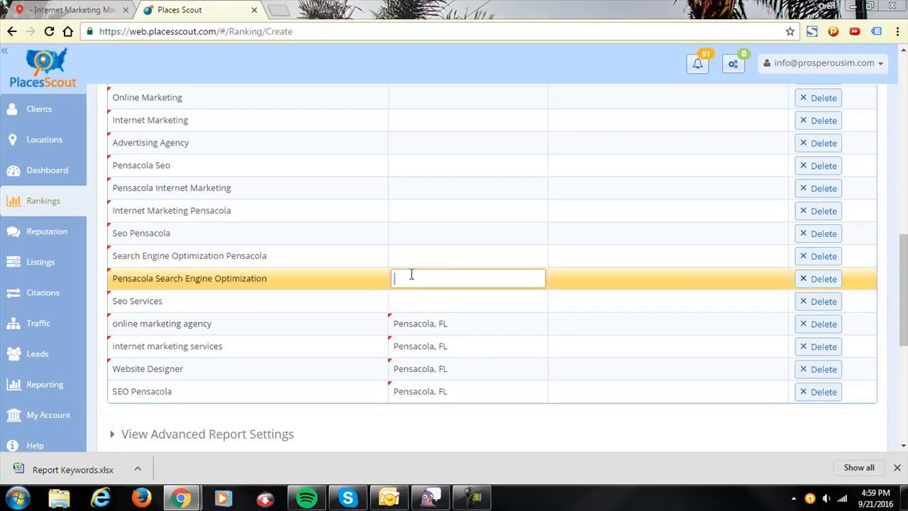
key(ctrl+v)
click(405, 256)
key(ctrl+v)
click(403, 230)
key(ctrl+v)
- Paste Pensacola, FL as the Google location for the Internet Marketing Pensacola and Pensacola Internet Marketing keywords
click(402, 211)
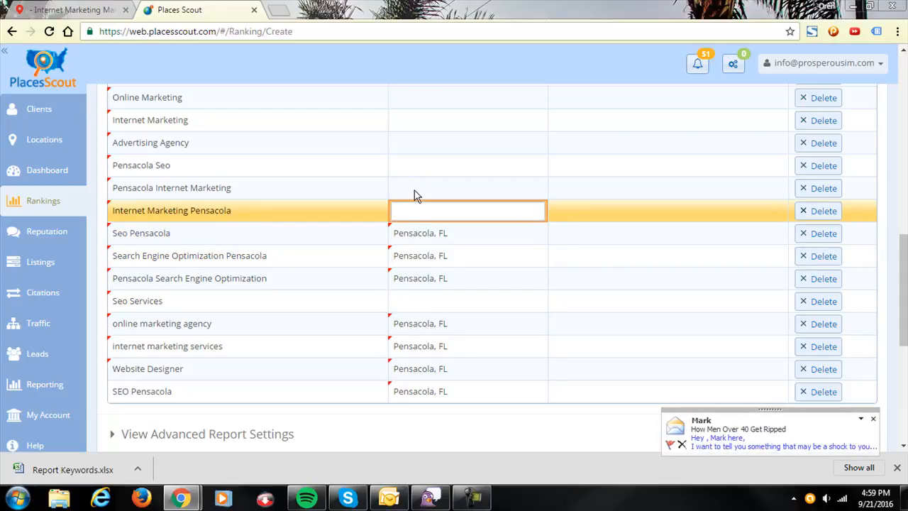
click(414, 192)
click(407, 213)
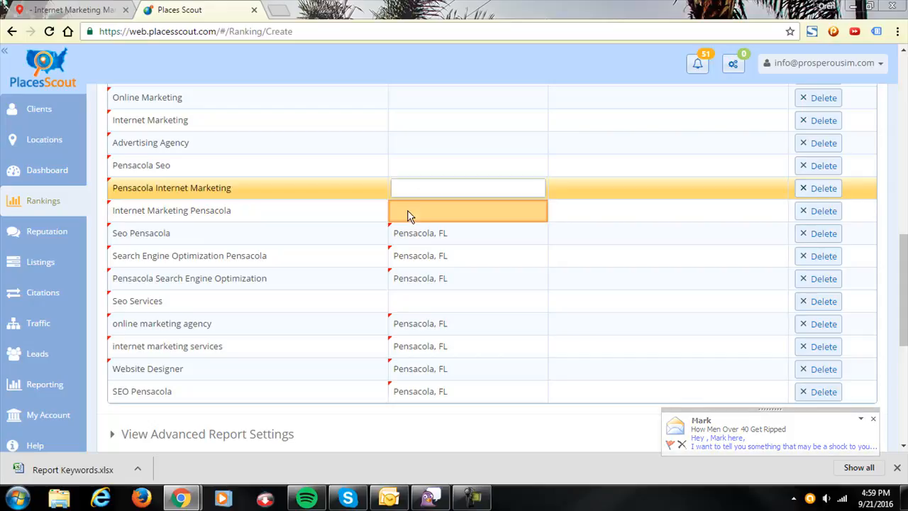
key(ctrl+v)
click(402, 188)
key(ctrl+v)
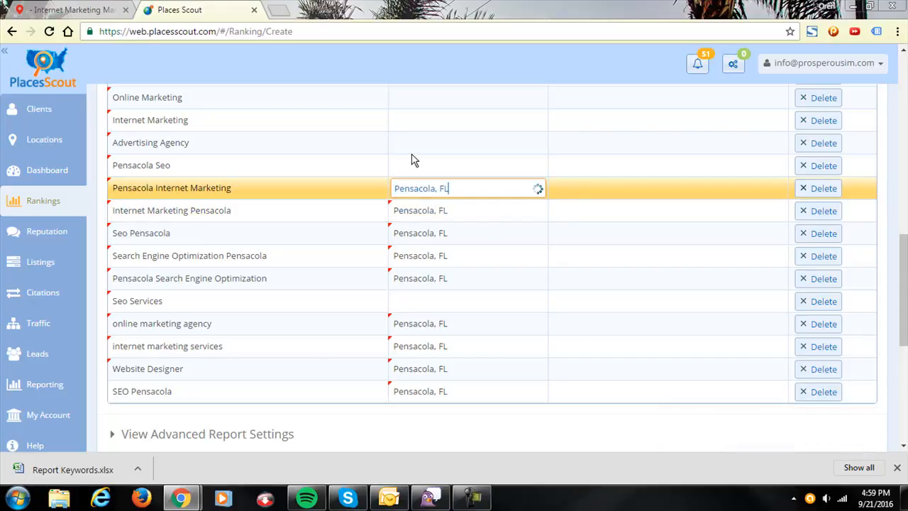
- Paste Pensacola, FL as the Google location for the Advertising Agency, Pensacola Seo and Seo Services keywords
click(408, 146)
key(ctrl+v)
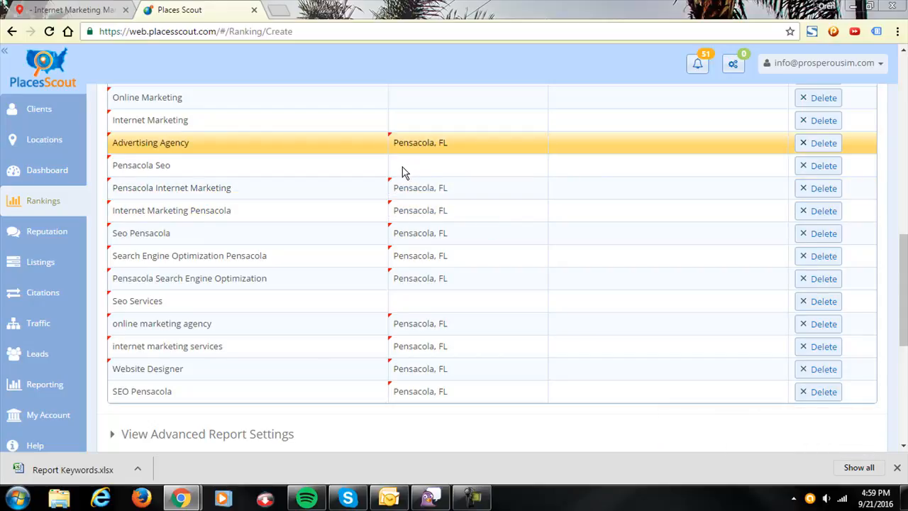
click(409, 167)
key(ctrl+v)
click(409, 304)
key(ctrl+v)
- Paste Pensacola, FL as the Google location for the Online Marketing and Internet Marketing keywords
scroll(447, 313, up, 3)
click(417, 306)
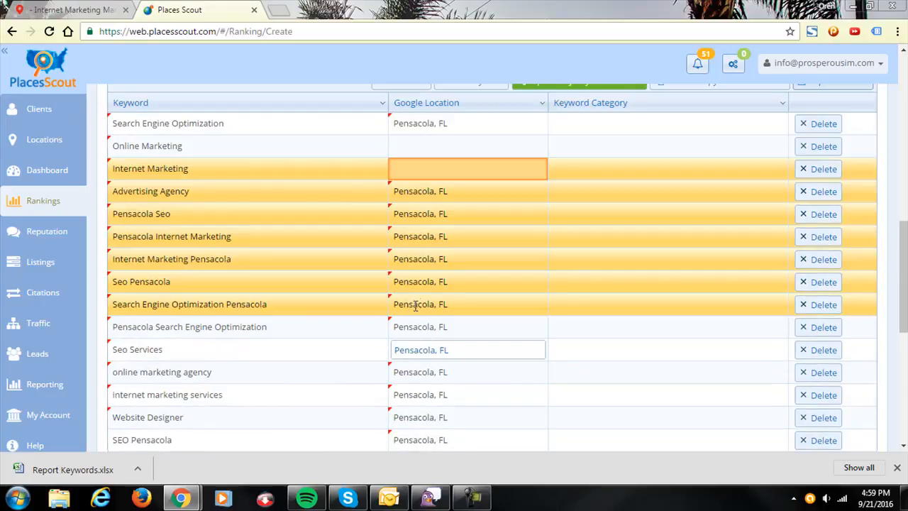
click(401, 131)
click(402, 146)
key(ctrl+v)
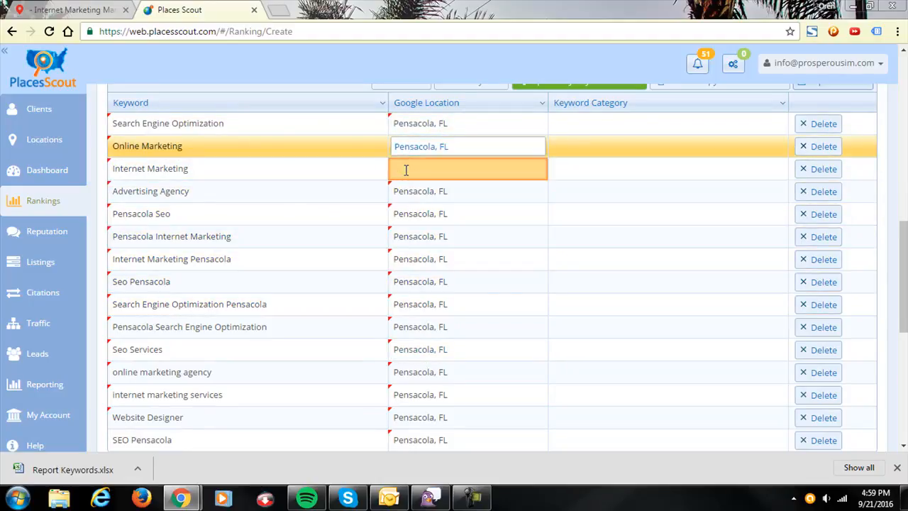
click(405, 170)
key(ctrl+v)
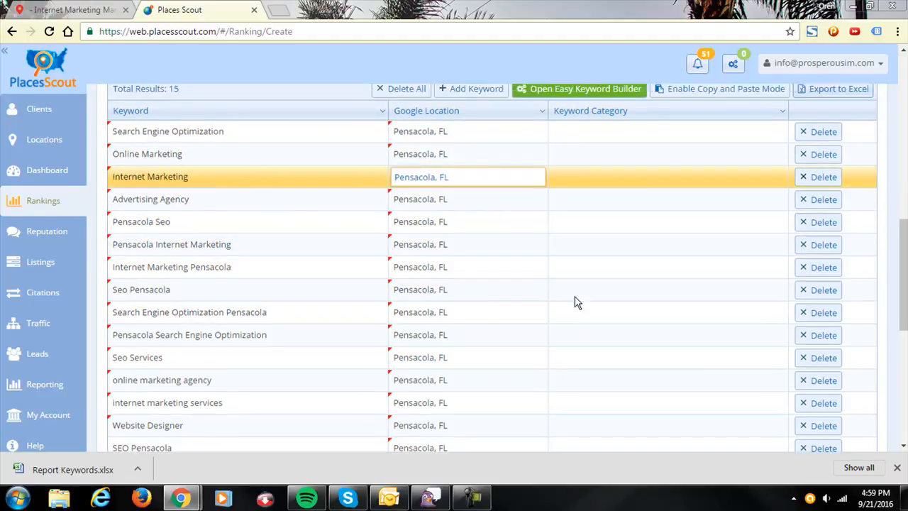
scroll(570, 305, down, 3)
scroll(553, 314, up, 4)
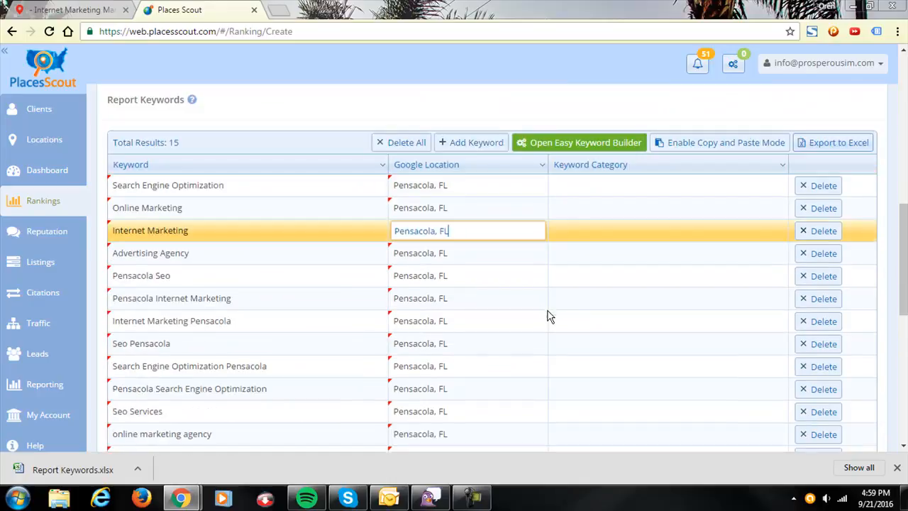
scroll(450, 270, down, 3)
scroll(283, 247, up, 2)
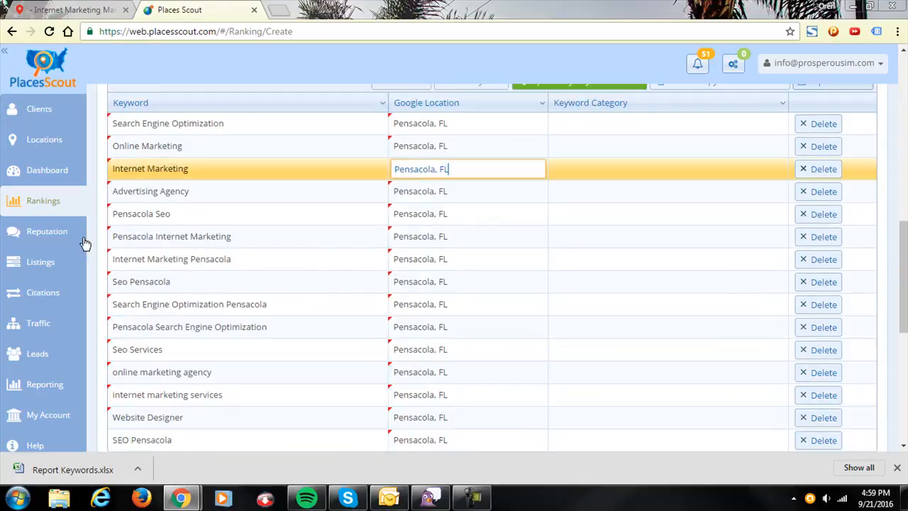
- Review the advanced report settings and the client report settings below the keyword table, collapsing each section again
scroll(201, 256, down, 4)
click(147, 174)
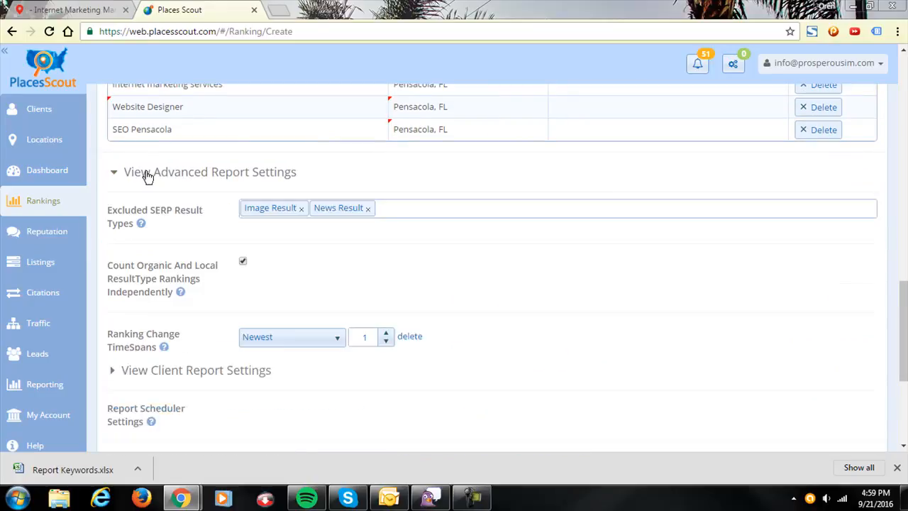
click(146, 175)
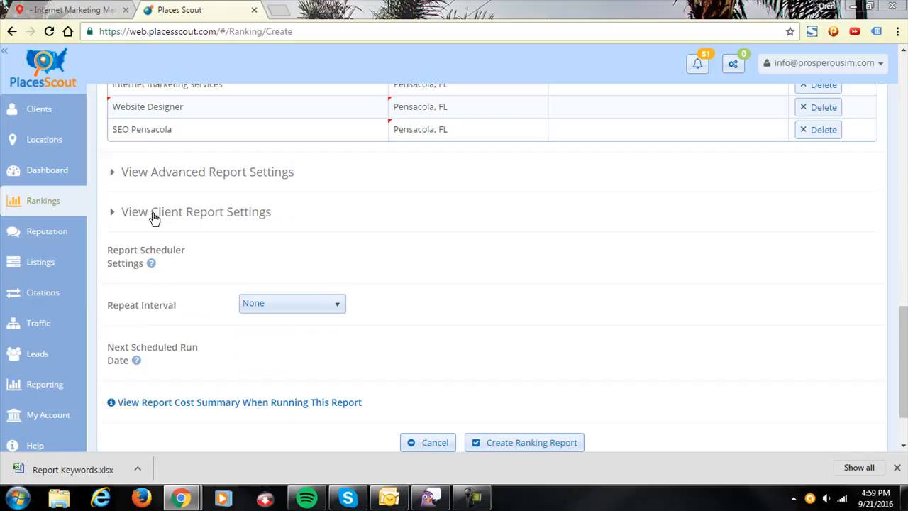
click(155, 216)
click(155, 218)
- Schedule the ranking report to repeat monthly with a start date of 9/1/2016
scroll(183, 218, down, 1)
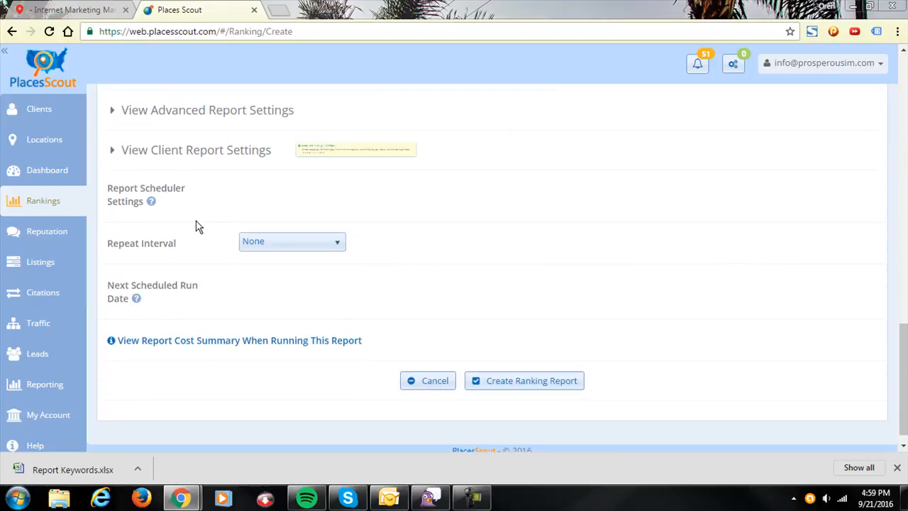
click(255, 245)
click(271, 344)
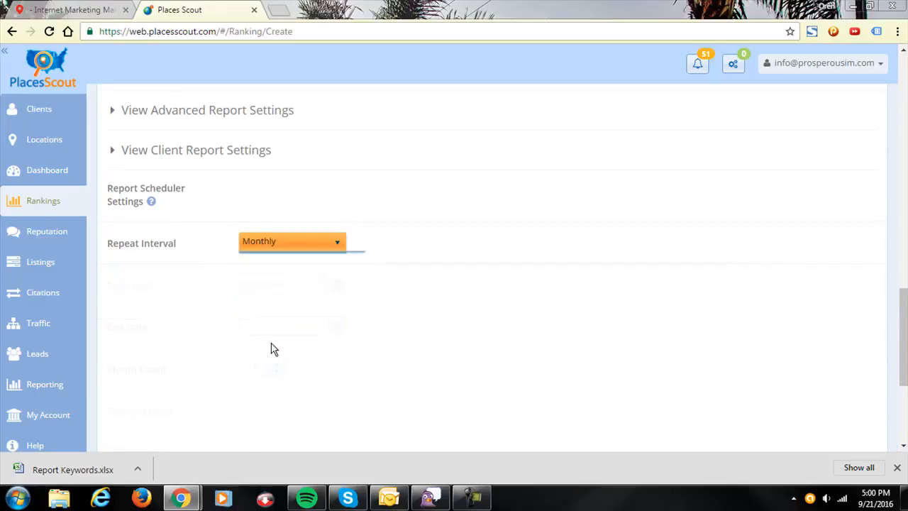
click(264, 285)
click(338, 288)
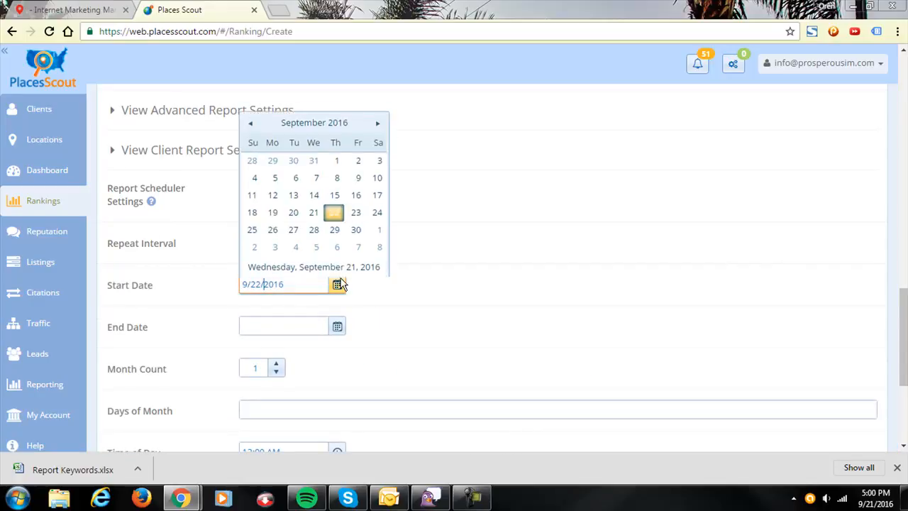
click(338, 156)
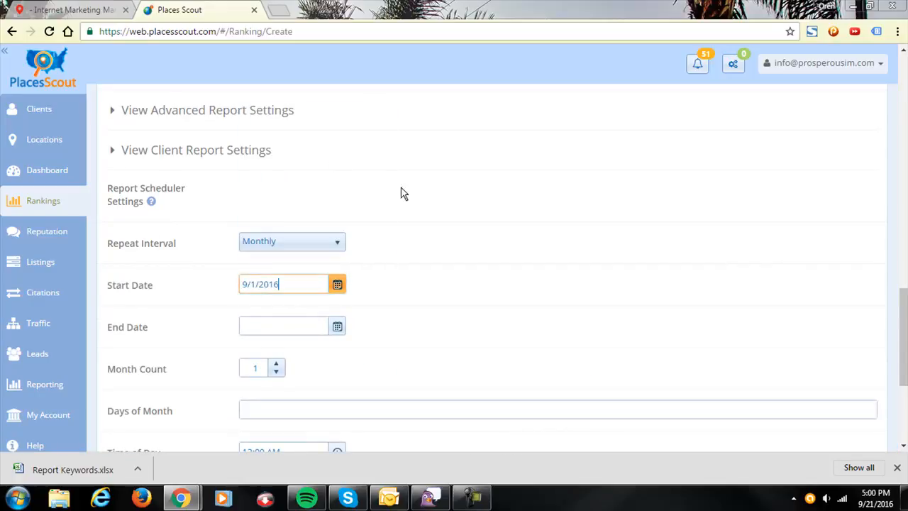
- Set the report schedule's end date to 9/1/2021
click(337, 328)
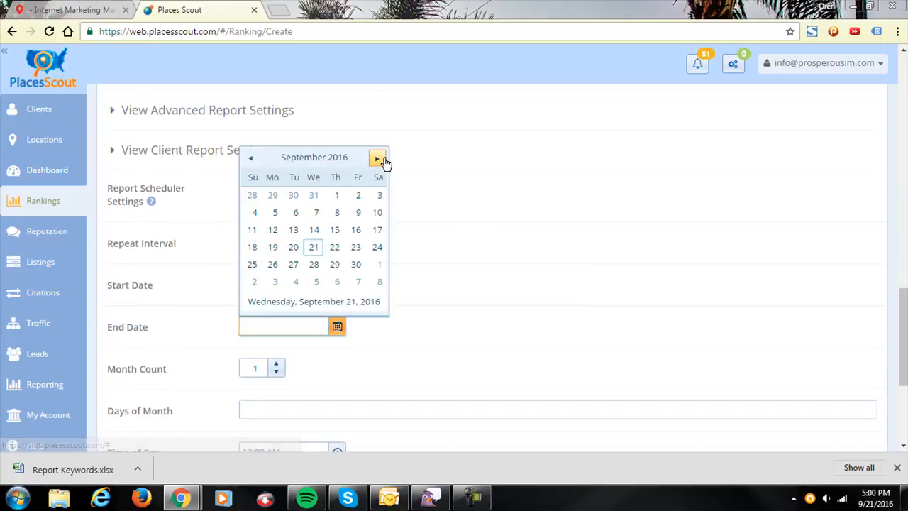
click(336, 195)
drag(279, 326, 270, 332)
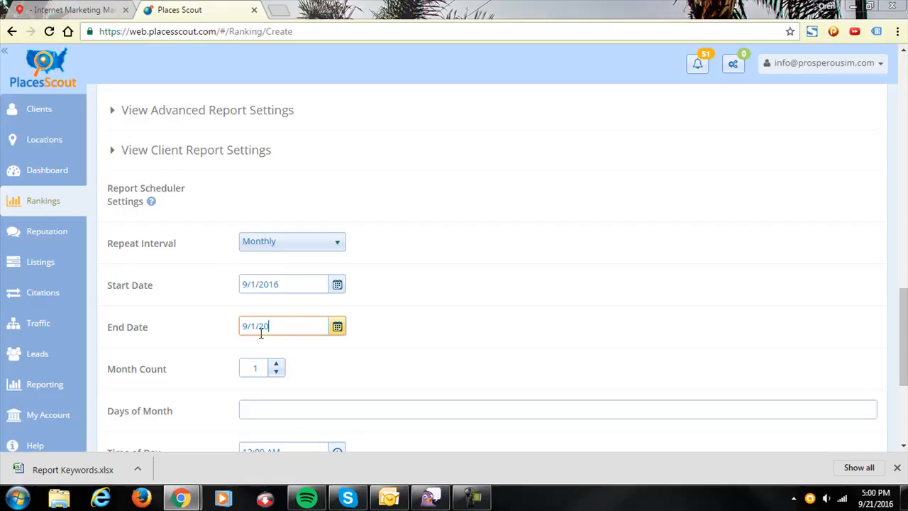
click(307, 346)
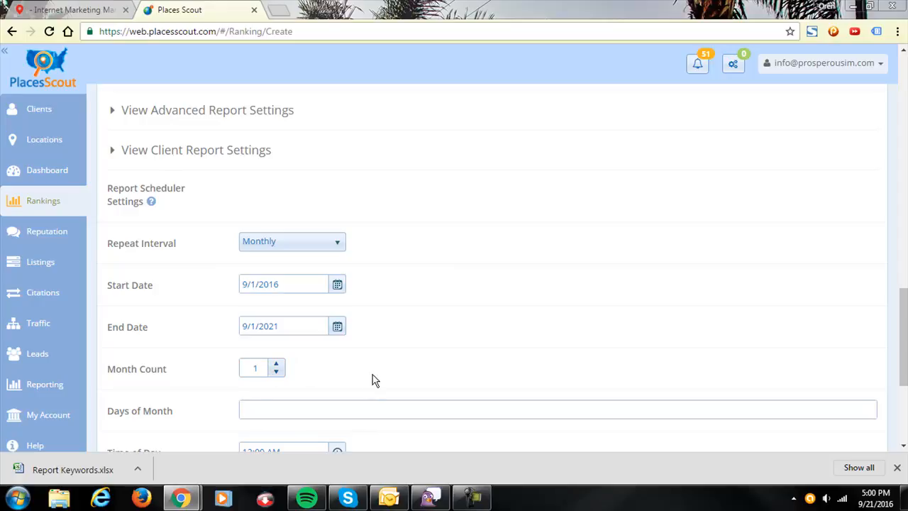
- Set the monthly schedule to run on day 1 of the month, keeping the time of day at 12:00 AM
scroll(375, 381, down, 3)
click(276, 288)
click(269, 305)
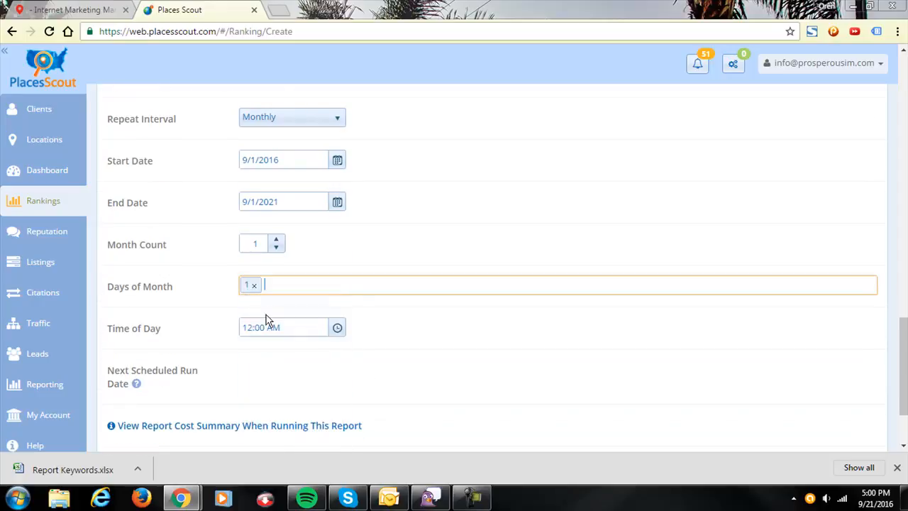
click(252, 327)
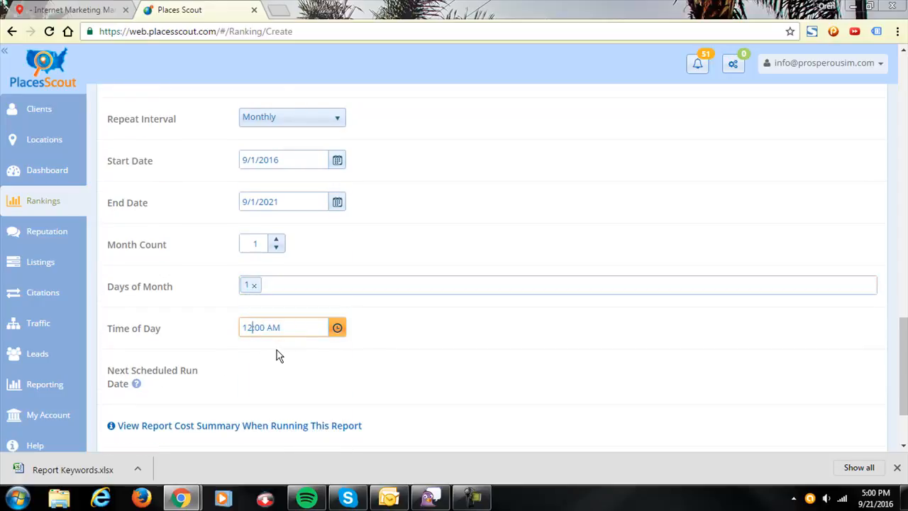
- Expand the report cost summary and review its keyword, search engine and keyword search totals along with the schedule settings
scroll(284, 380, down, 1)
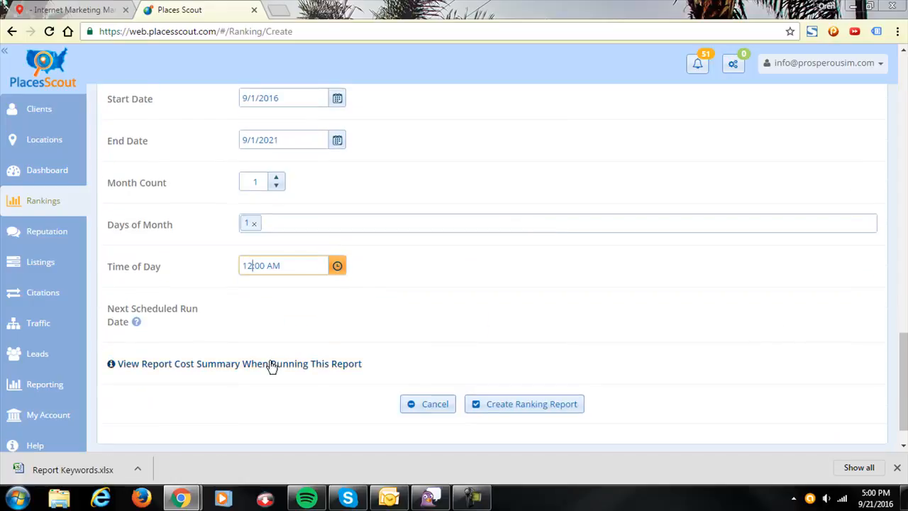
click(147, 364)
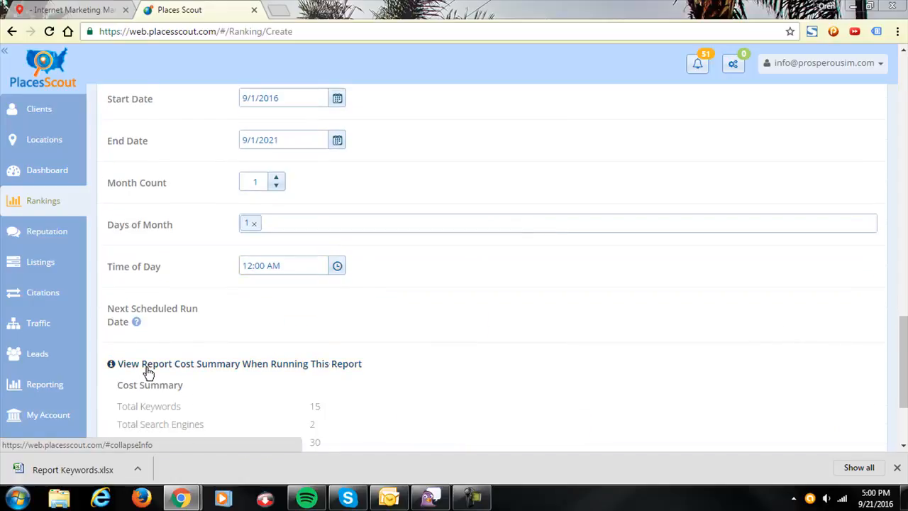
scroll(323, 362, down, 2)
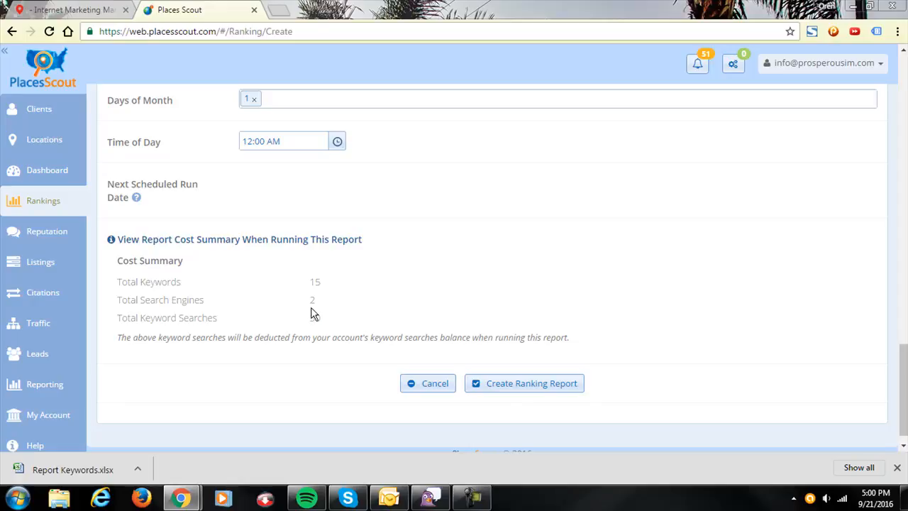
scroll(466, 334, up, 5)
scroll(460, 328, down, 5)
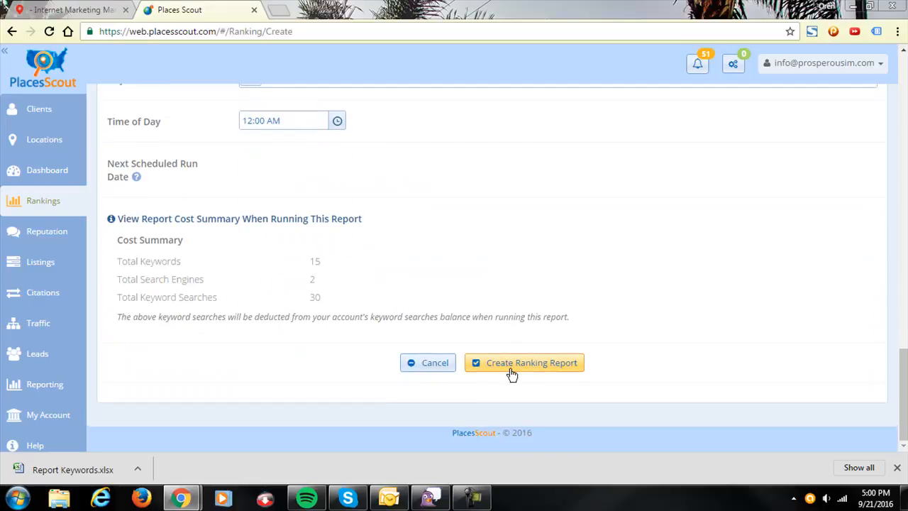
- Switch back to the Prosperous I.M. checklist page and look through the items from the categories down to the uploaded profile images
click(68, 9)
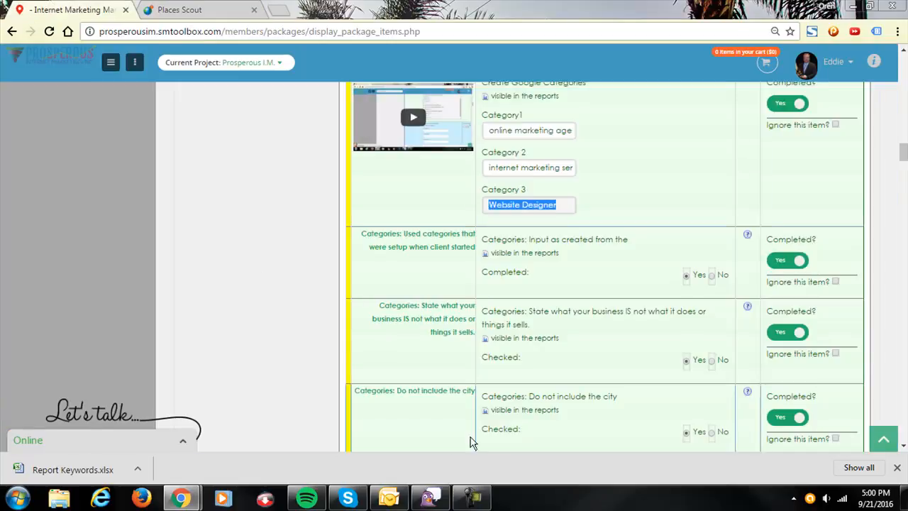
scroll(556, 247, down, 4)
scroll(550, 250, down, 15)
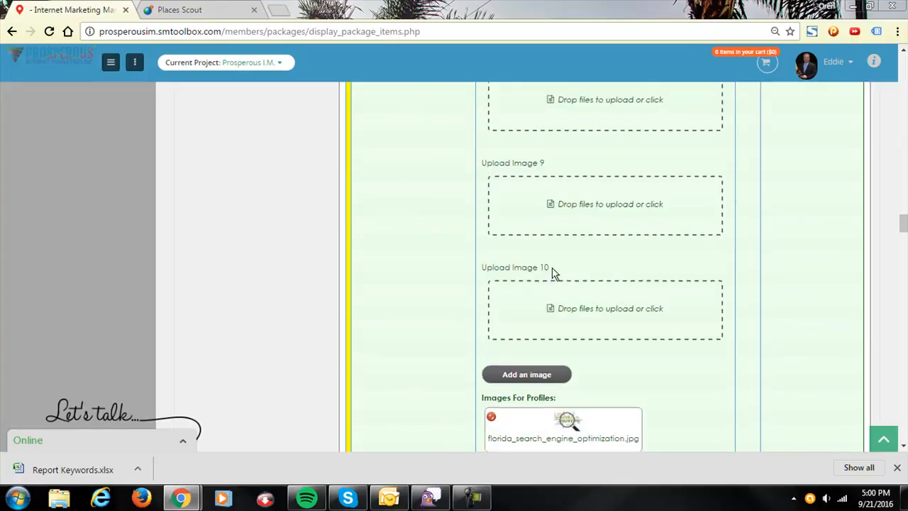
click(477, 498)
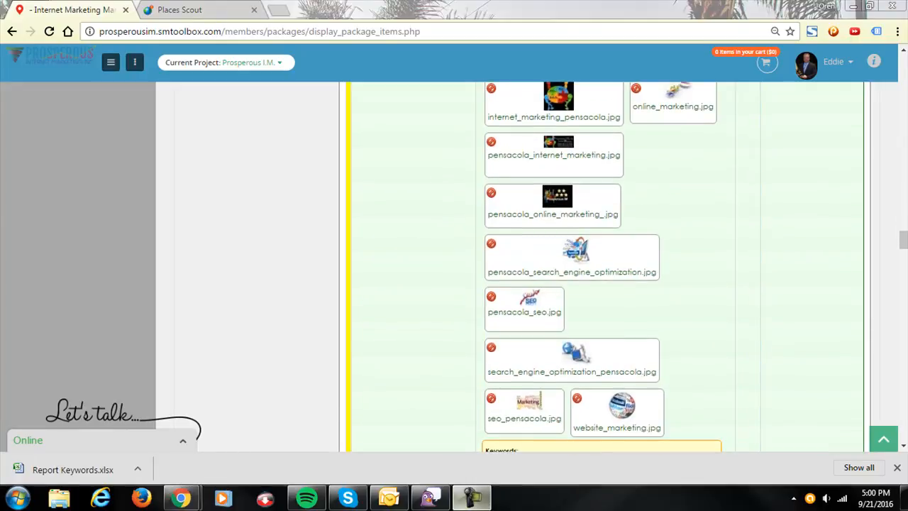